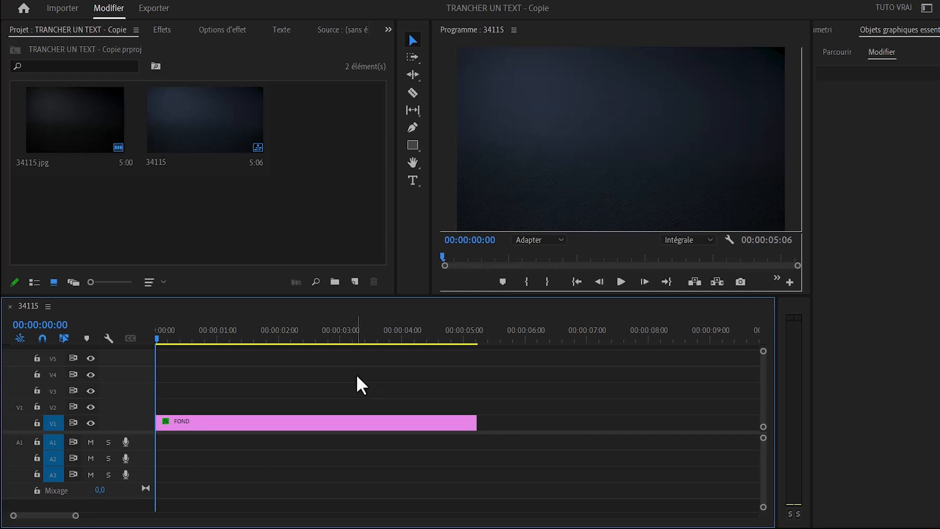
# Add a text layer reading "COUPER" over the background with the Type tool
pyautogui.click(411, 182)
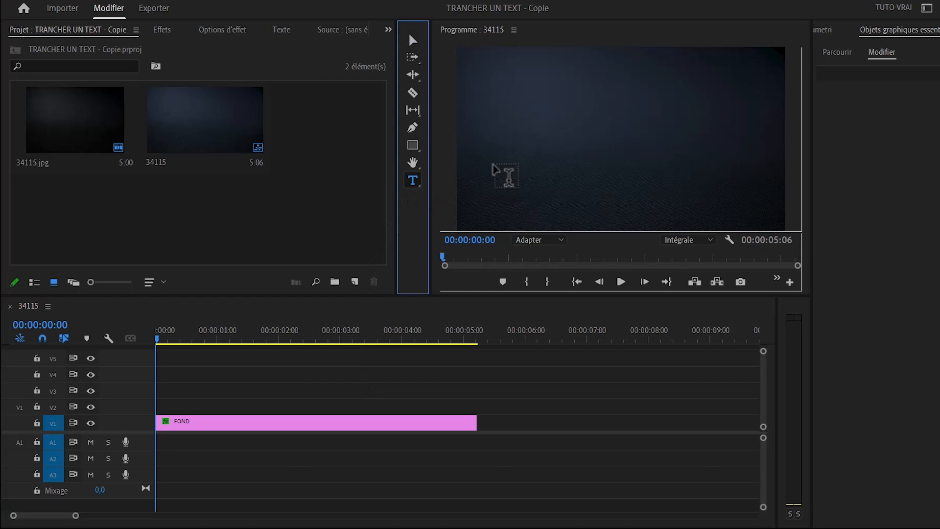
pyautogui.click(534, 148)
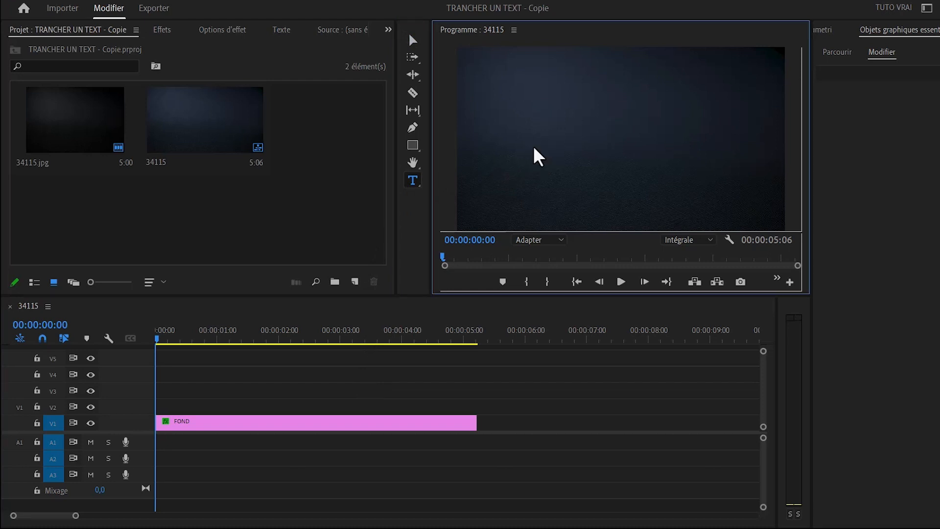
pyautogui.click(534, 149)
pyautogui.write('COUPER')
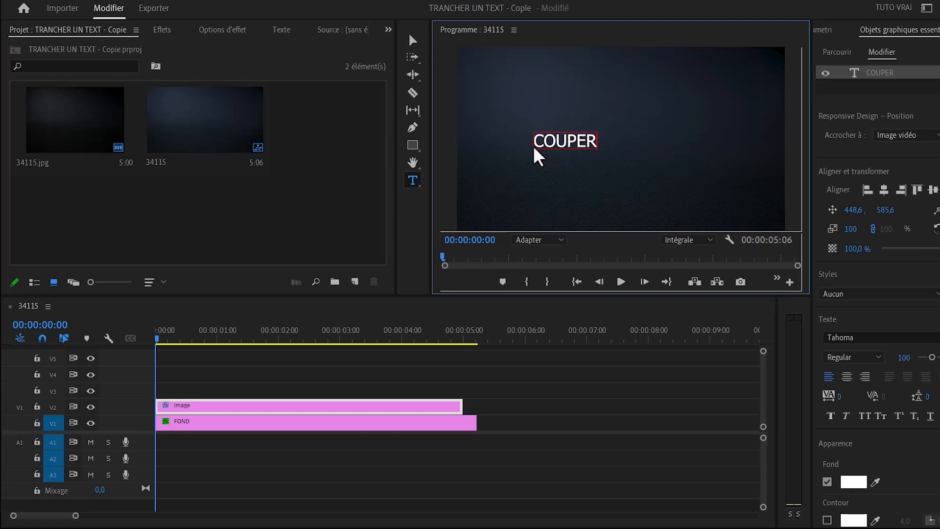
# Change the font of the whole COUPER text to ObelixPro Bold
pyautogui.hotkey('ctrl', 'a')
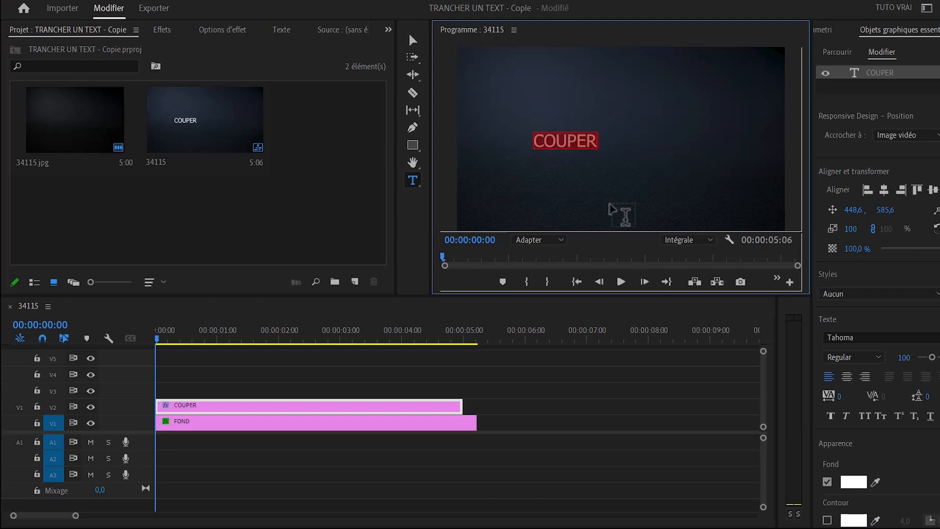
pyautogui.click(861, 336)
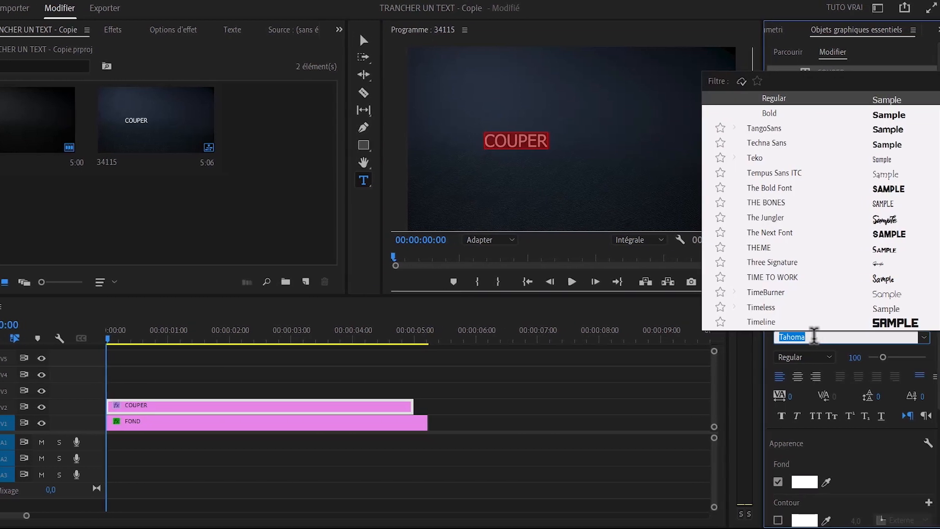
pyautogui.write('OBELIX')
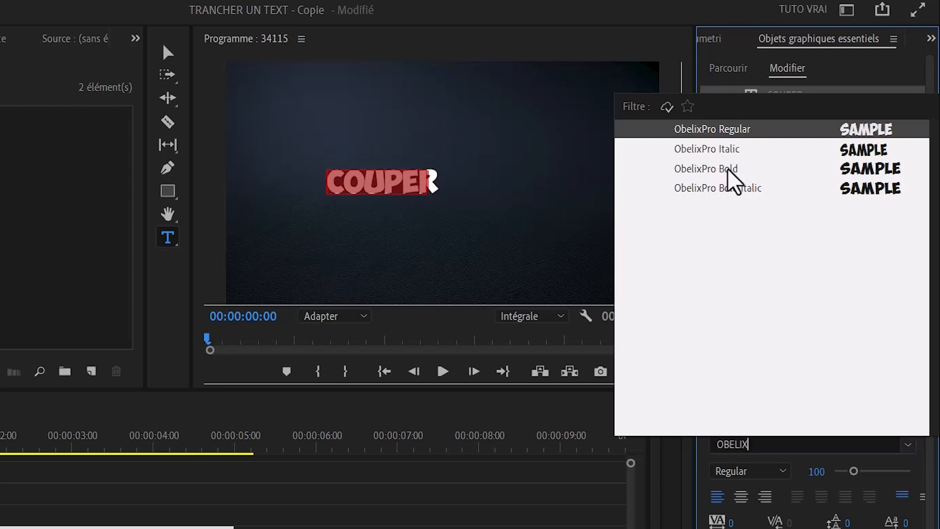
pyautogui.click(729, 170)
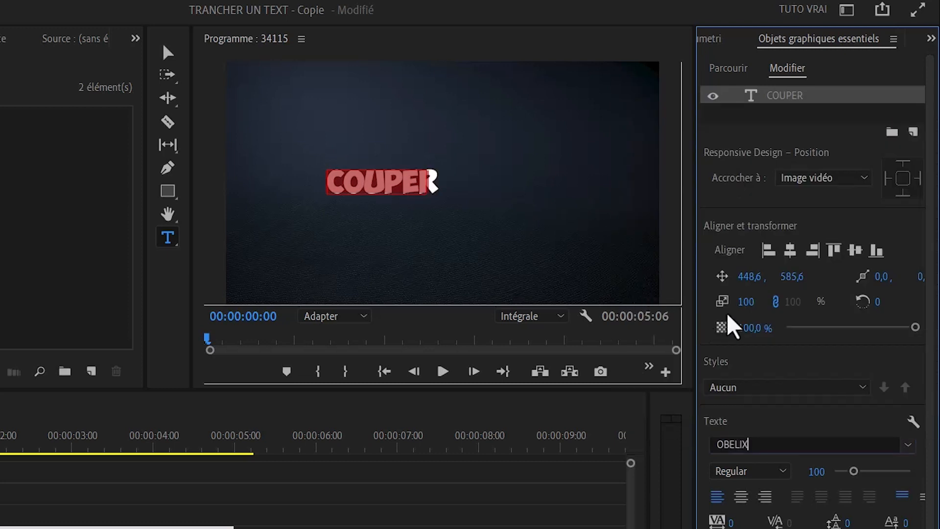
# Set the COUPER text's font size to 250 and centre it horizontally and vertically in the frame
pyautogui.moveTo(816, 473); pyautogui.dragTo(826, 473)
pyautogui.click(812, 471)
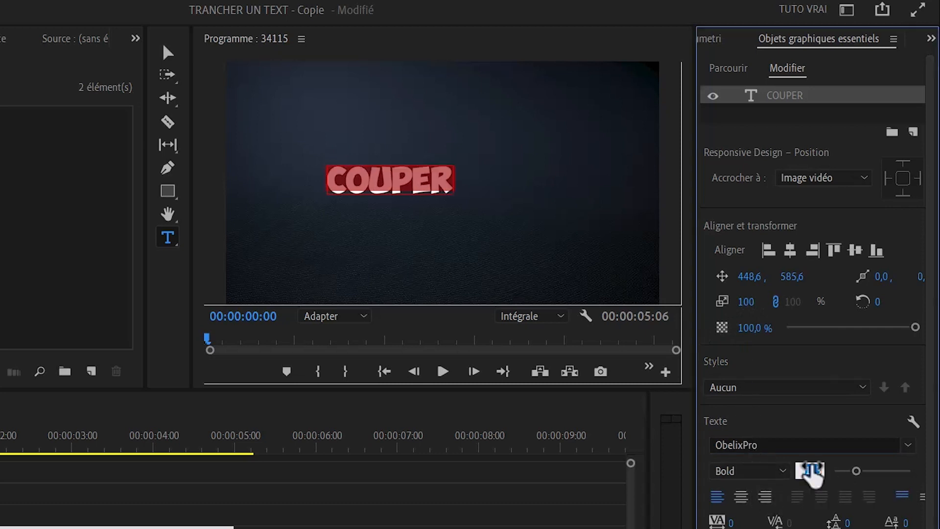
pyautogui.write('25')
pyautogui.write('00')
pyautogui.press('Return')
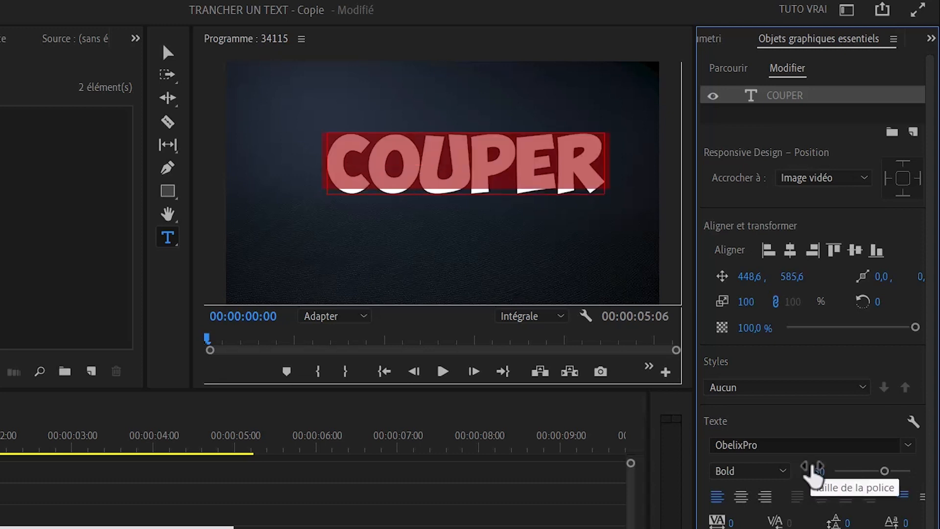
pyautogui.click(789, 253)
pyautogui.click(856, 253)
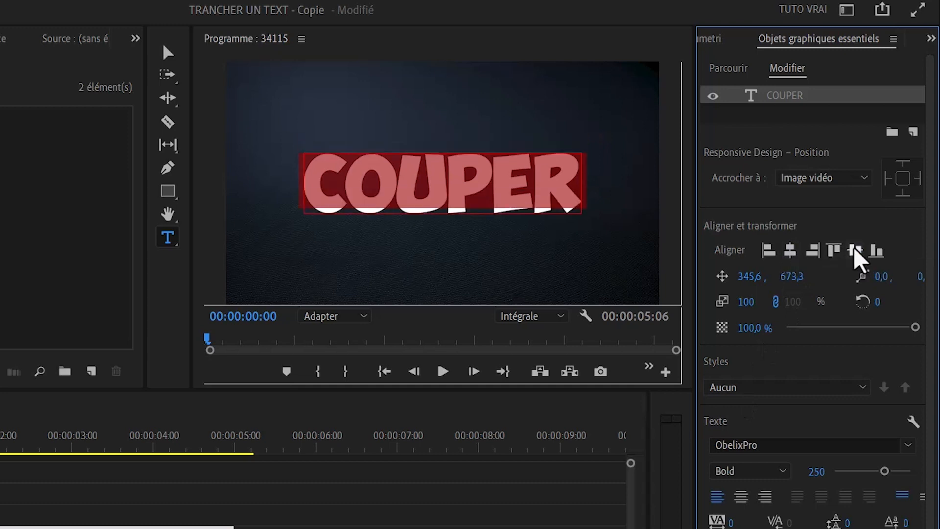
pyautogui.click(168, 52)
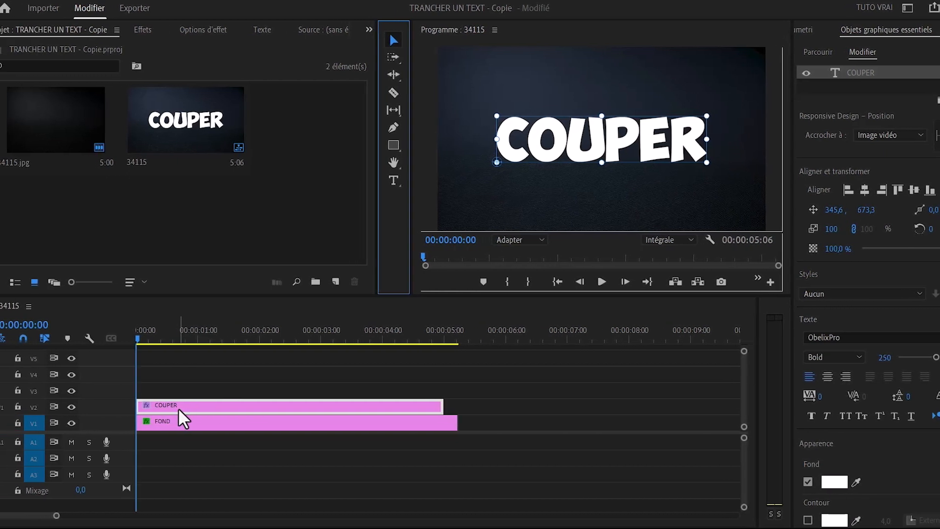
# Duplicate the COUPER clip from V2 onto V3 and hide track V2
pyautogui.moveTo(187, 407); pyautogui.dragTo(196, 395)
pyautogui.click(196, 393)
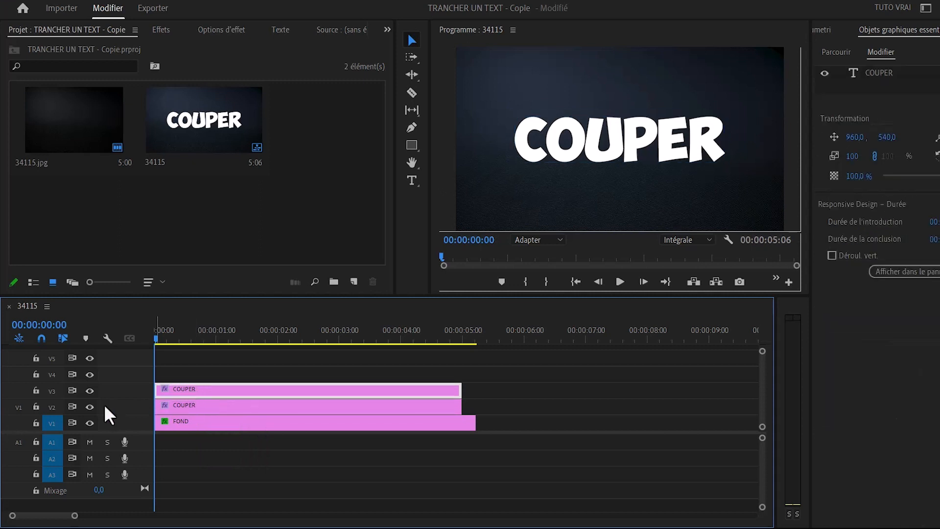
pyautogui.click(90, 407)
# Draw a four-point Pen opacity mask on the V3 text clip, enclosing the lower part of COUPER below a downward-slanting diagonal edge
pyautogui.click(220, 29)
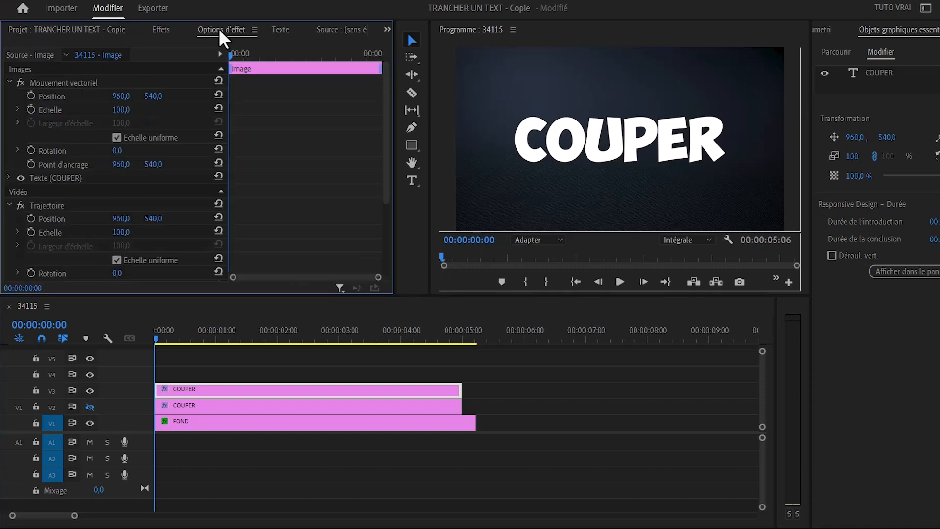
pyautogui.scroll(-3, 96, 219)
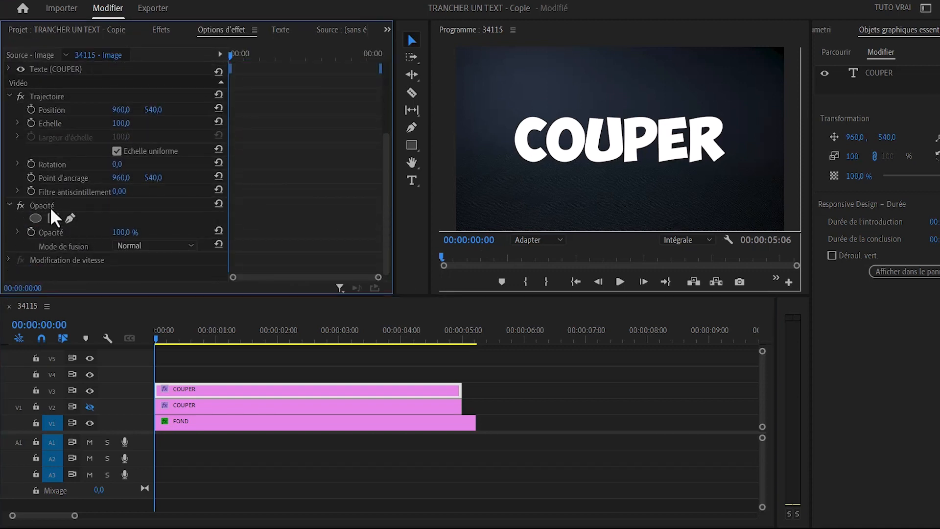
pyautogui.click(69, 217)
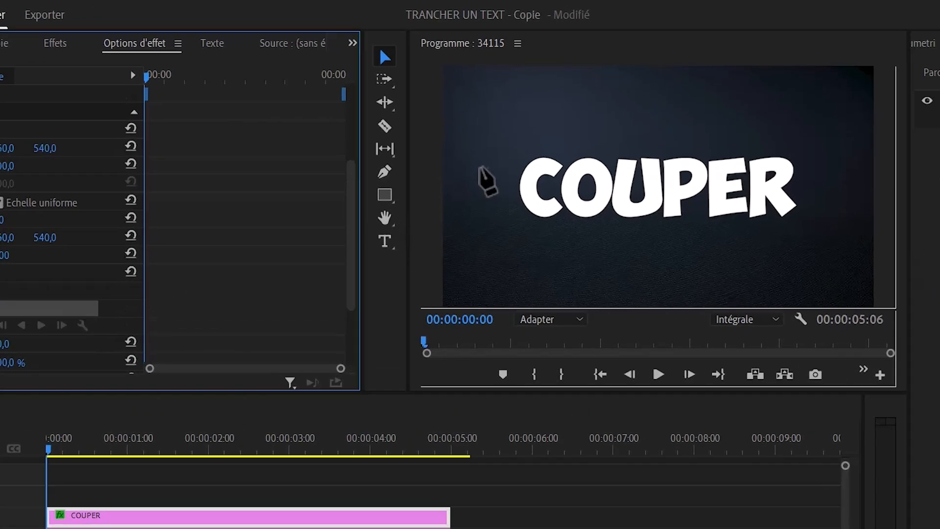
pyautogui.click(475, 167)
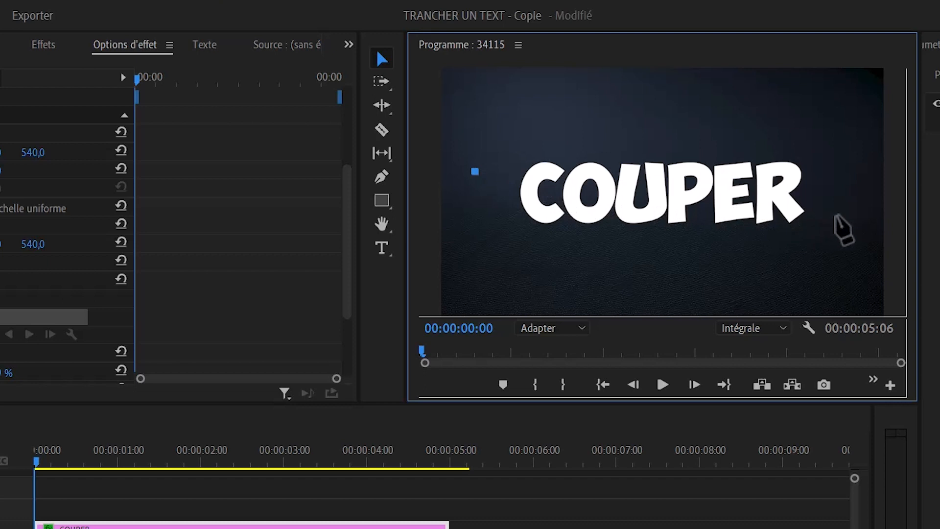
pyautogui.click(843, 224)
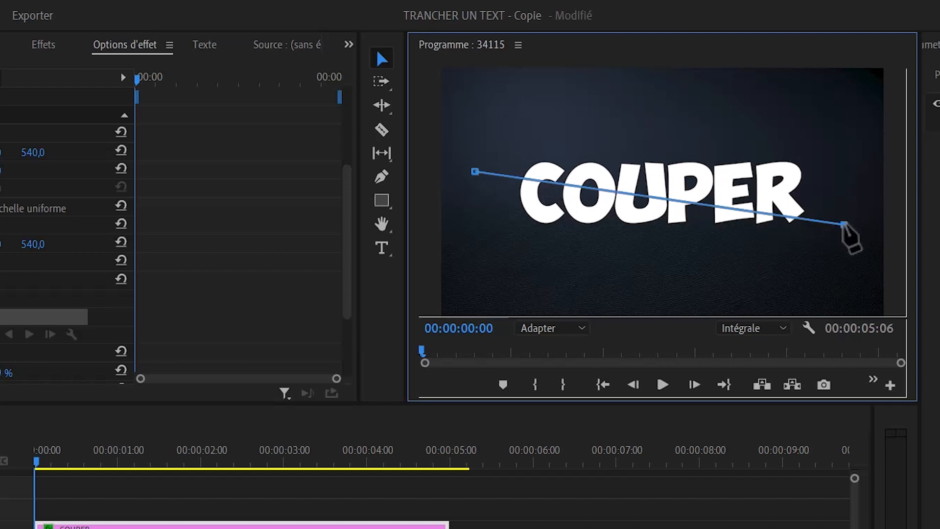
pyautogui.click(824, 245)
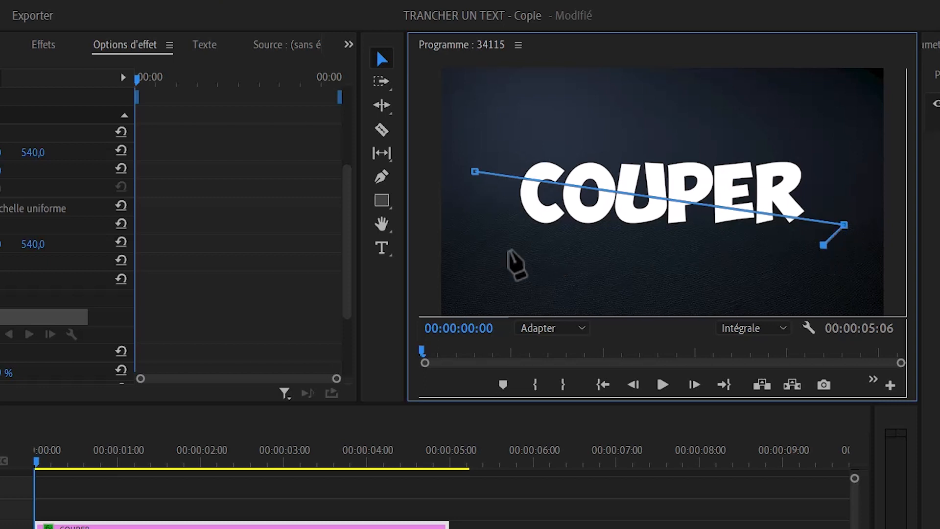
pyautogui.click(479, 240)
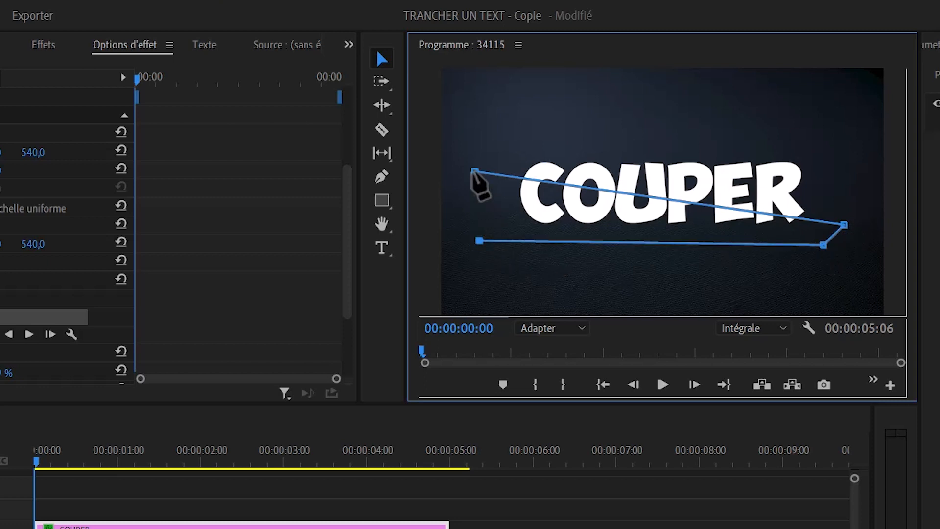
pyautogui.click(474, 172)
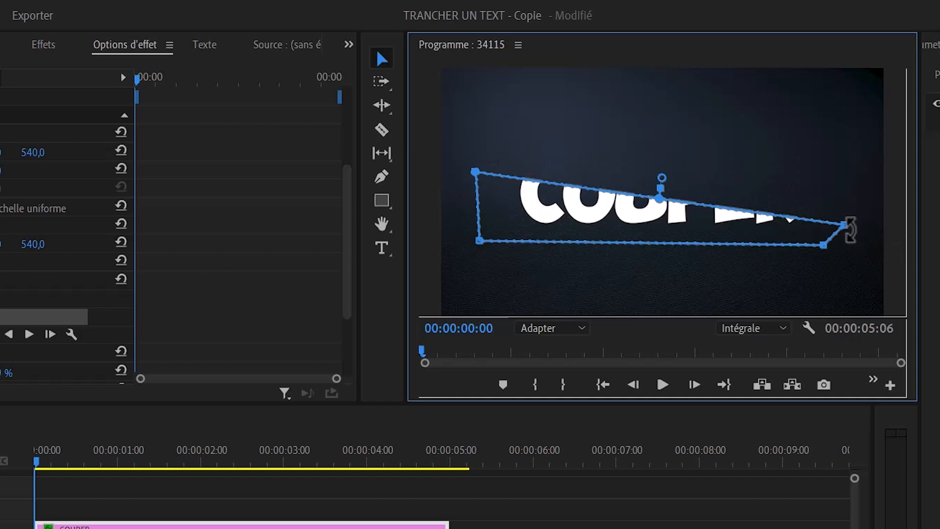
pyautogui.moveTo(843, 224); pyautogui.dragTo(850, 216)
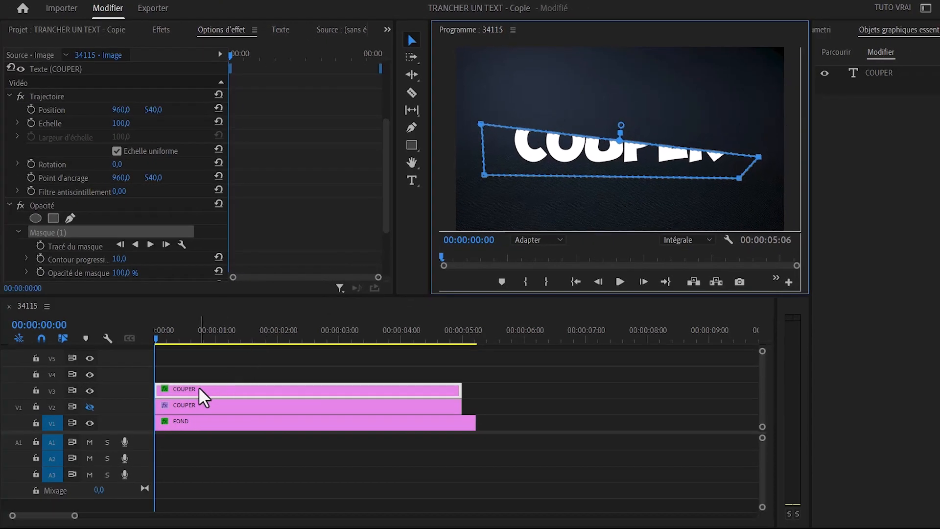
# Duplicate the masked COUPER clip from V3 onto V4 and invert the copy's opacity mask
pyautogui.moveTo(193, 389); pyautogui.dragTo(191, 385)
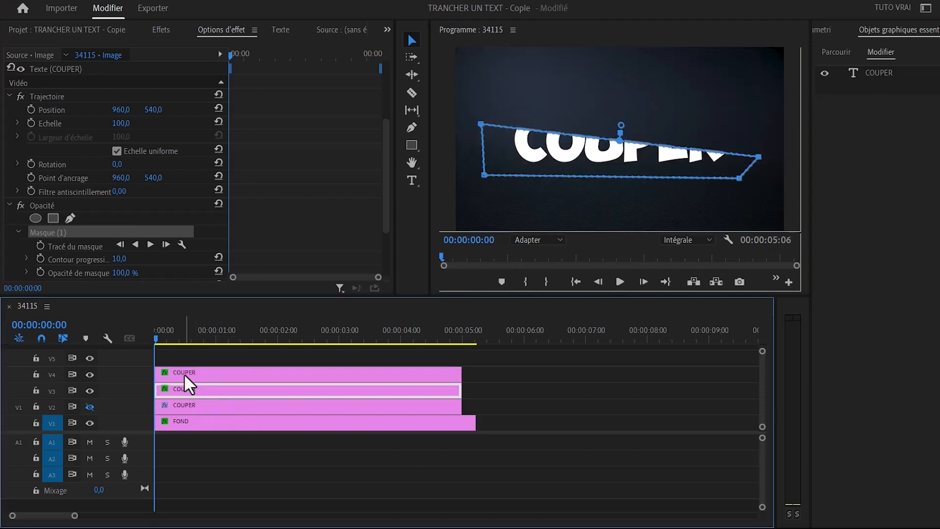
pyautogui.click(184, 374)
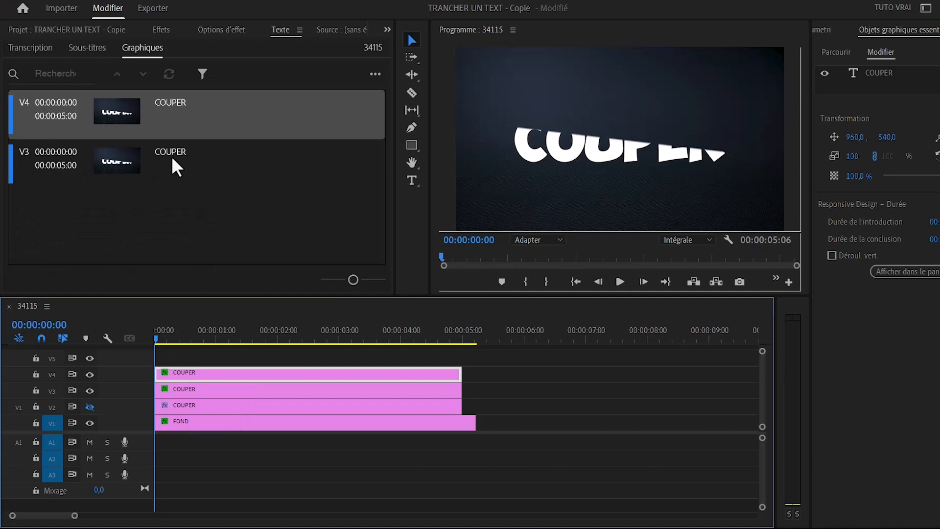
pyautogui.click(232, 33)
pyautogui.scroll(-5, 84, 220)
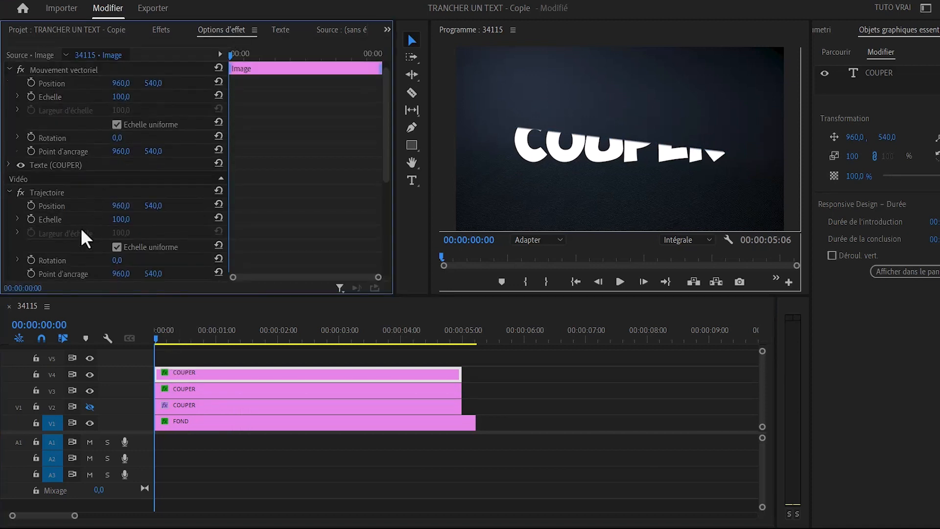
pyautogui.scroll(-3, 101, 217)
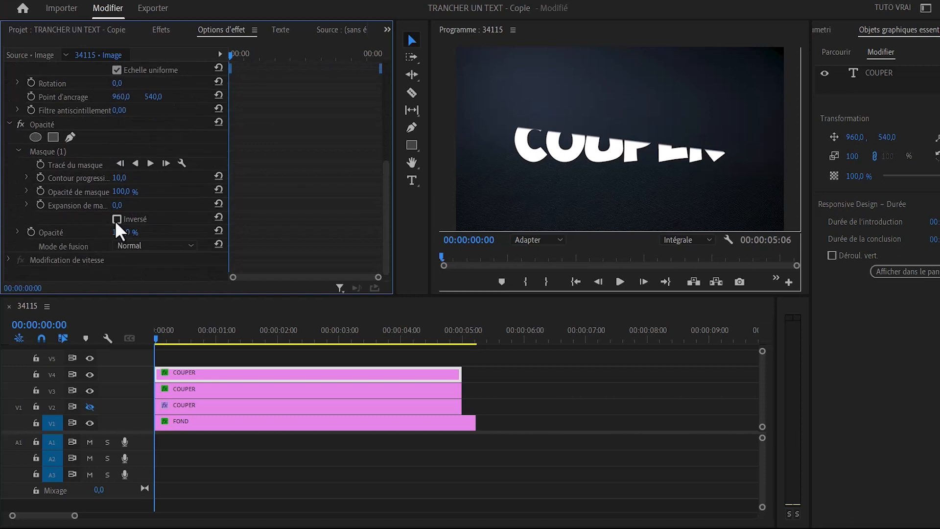
pyautogui.click(117, 219)
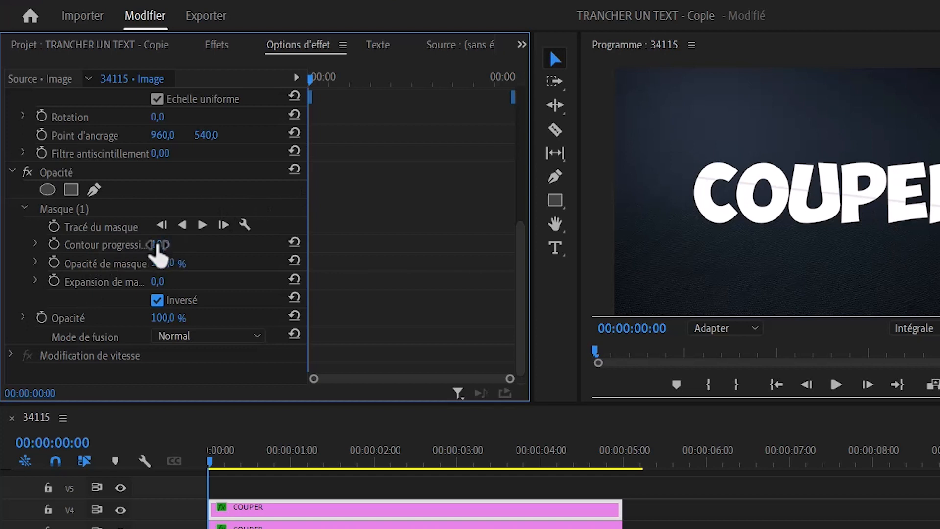
# Set the opacity mask feather to 0 on the V4 text clip and to 1 on the V3 text clip
pyautogui.moveTo(164, 247); pyautogui.dragTo(149, 247)
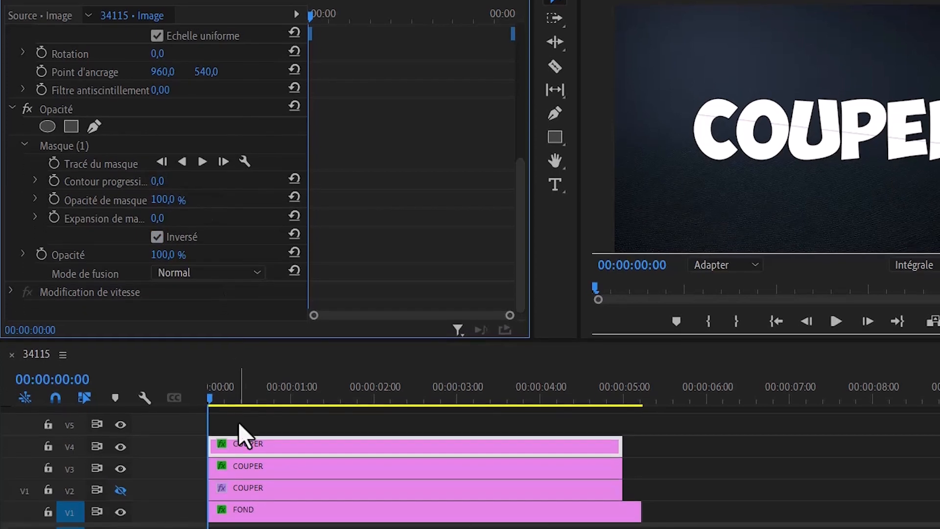
pyautogui.click(240, 468)
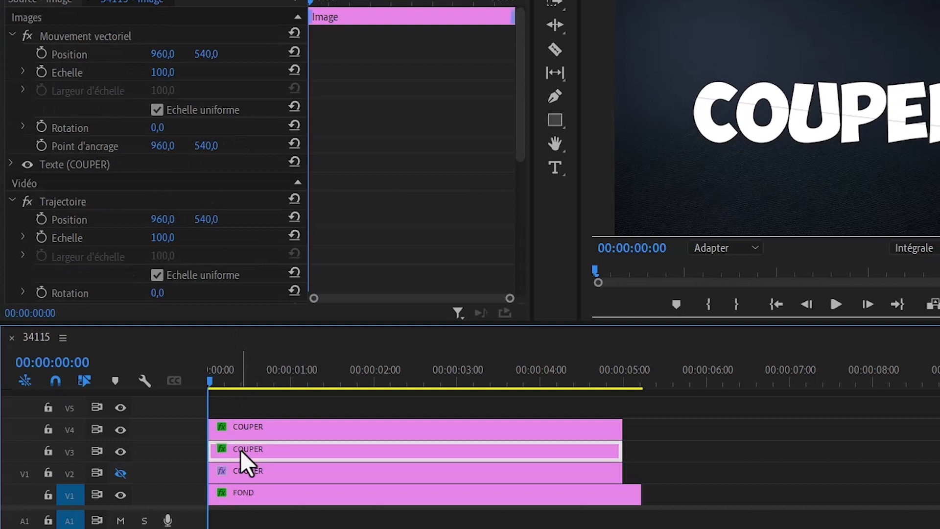
pyautogui.scroll(-8, 173, 208)
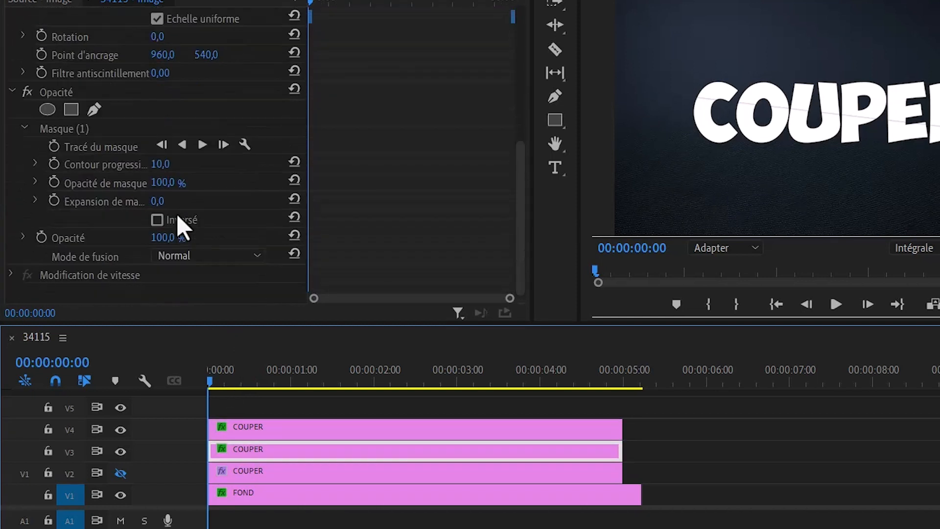
pyautogui.moveTo(167, 166); pyautogui.dragTo(159, 166)
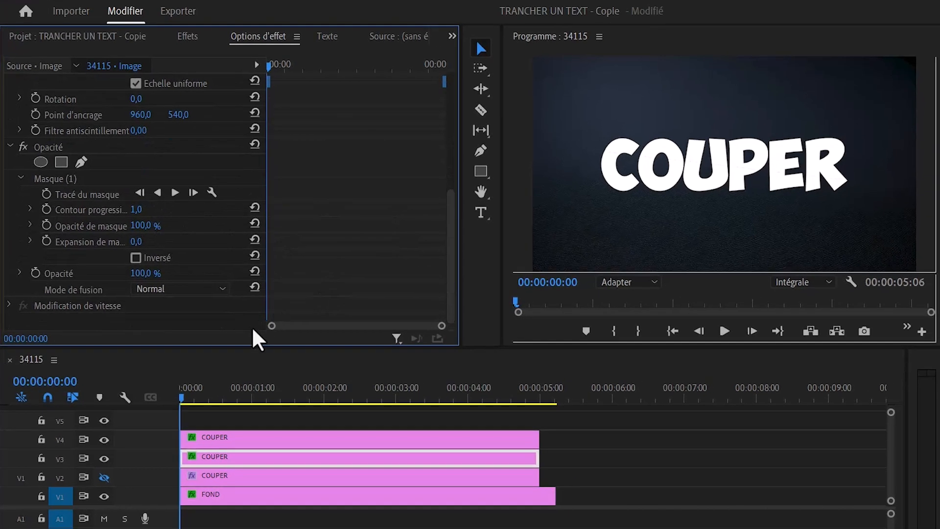
# Hide tracks V4 and V3, select the unmasked COUPER clip on V2, and make its track visible
pyautogui.click(103, 439)
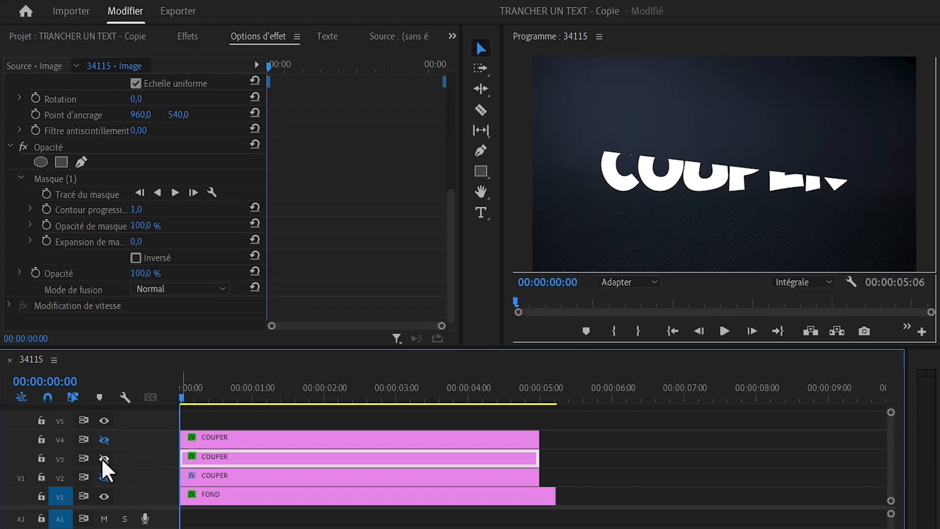
pyautogui.click(101, 459)
pyautogui.click(103, 478)
pyautogui.click(103, 477)
pyautogui.click(197, 474)
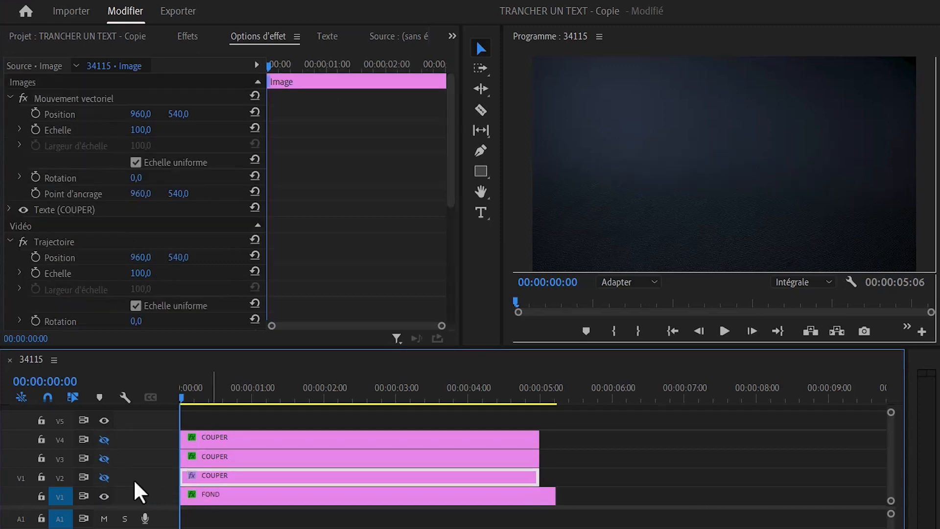
pyautogui.click(102, 477)
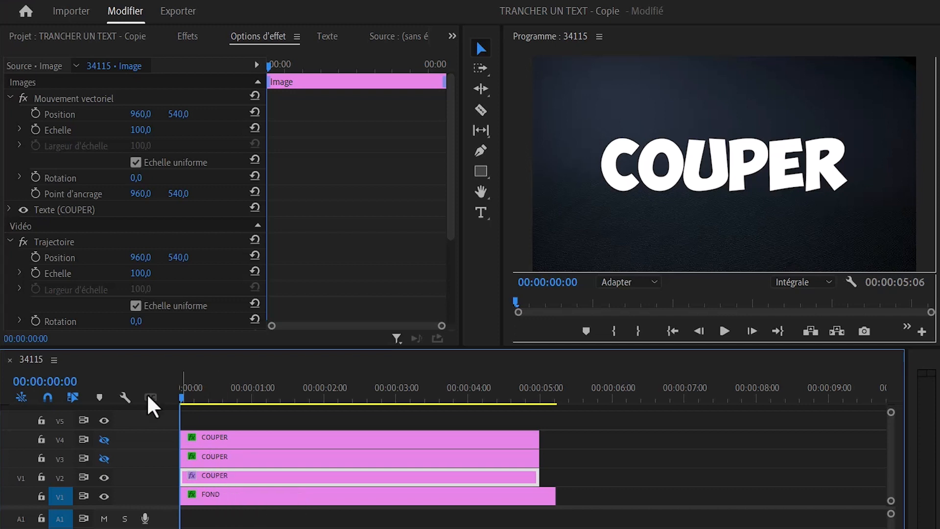
# Set the V2 COUPER clip's blend mode to Incruster and its opacity to 12%
pyautogui.scroll(-5, 136, 234)
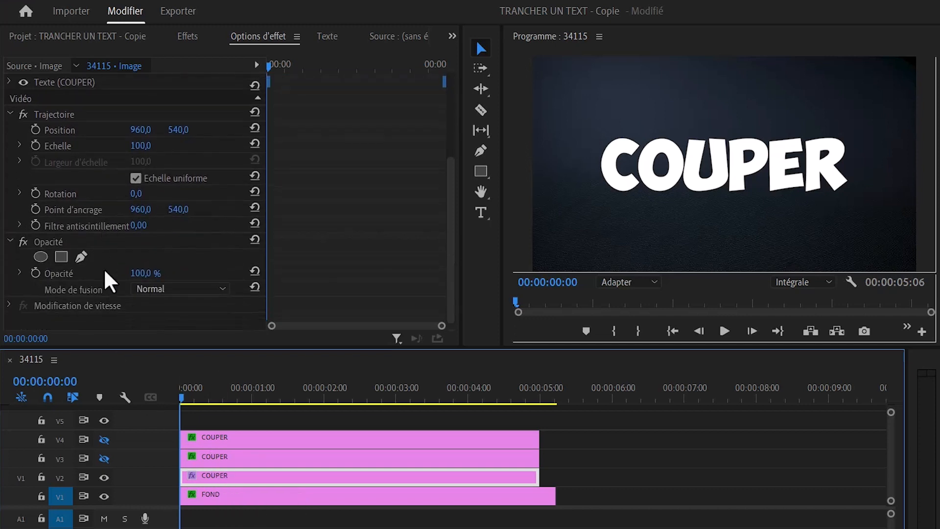
pyautogui.click(167, 290)
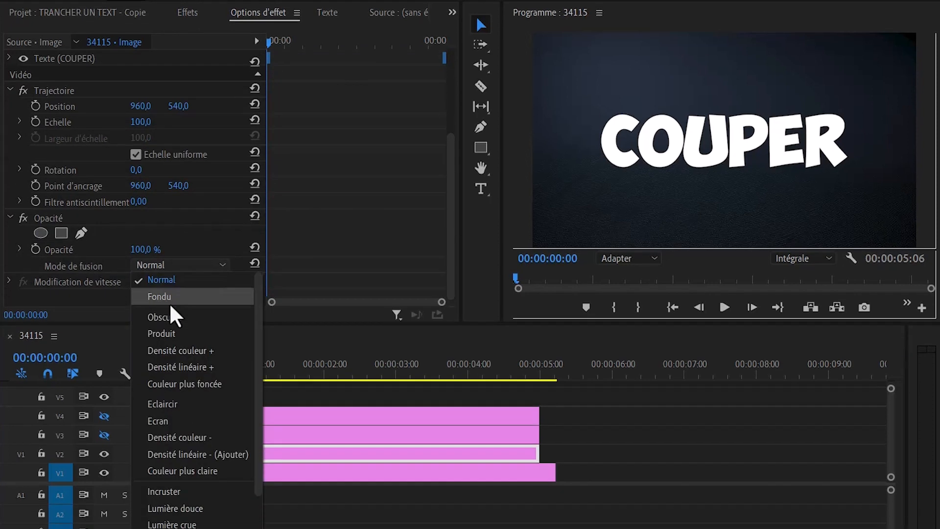
pyautogui.click(175, 497)
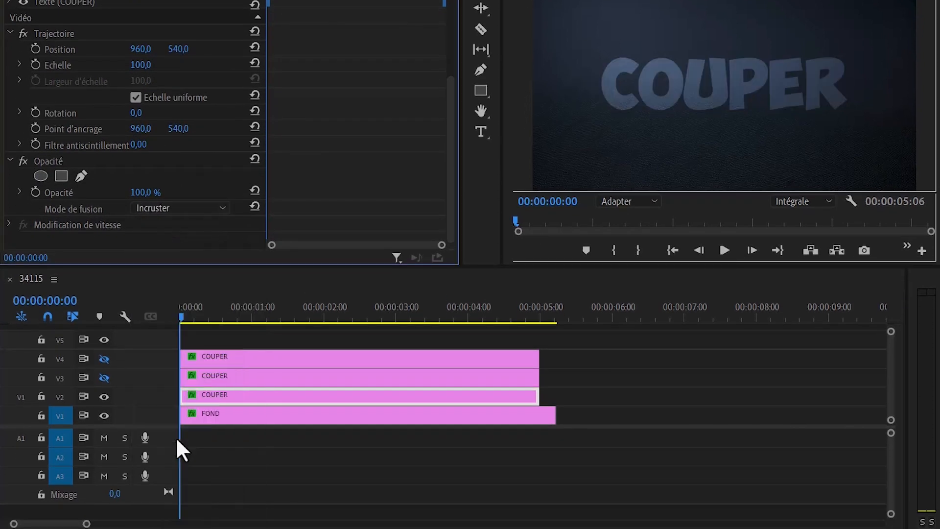
pyautogui.moveTo(144, 274); pyautogui.dragTo(102, 273)
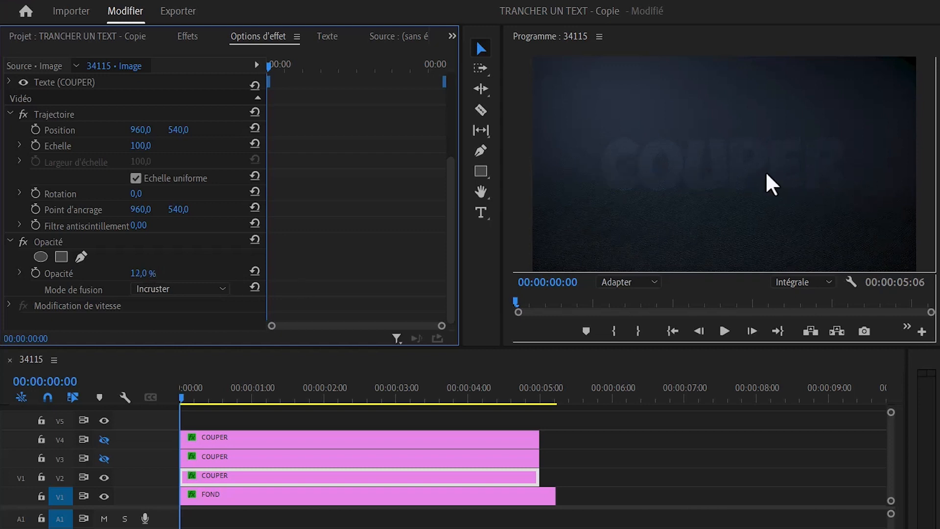
# Toggle tracks V3 and V4 to compare the text pieces, leaving V3 visible and V4 hidden
pyautogui.click(104, 439)
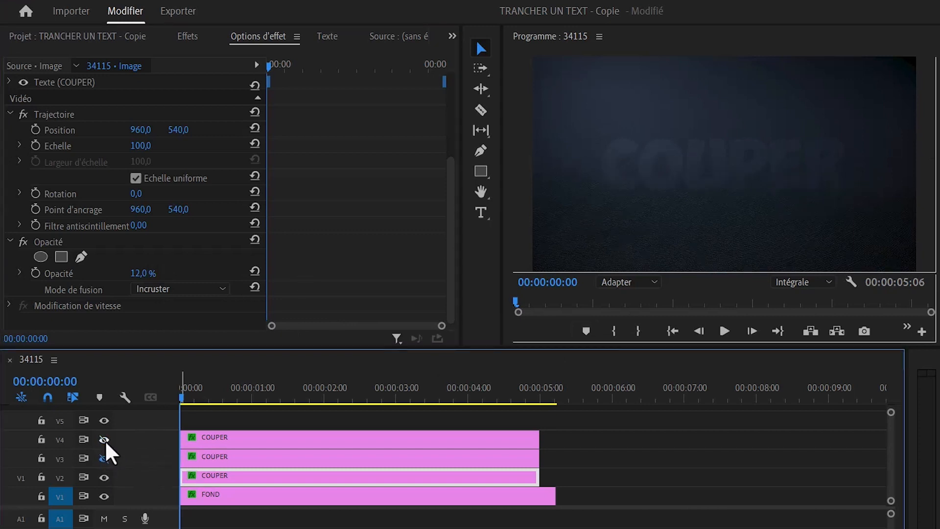
pyautogui.click(103, 458)
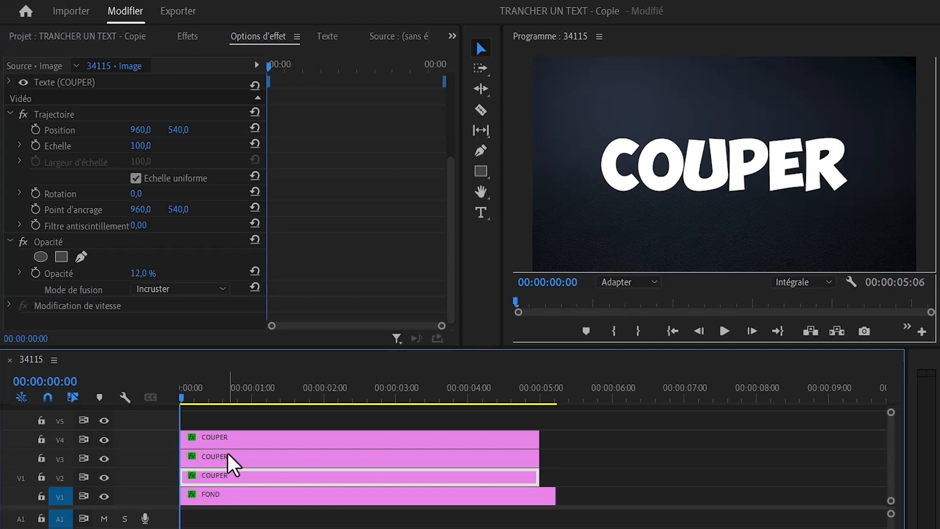
pyautogui.click(105, 458)
pyautogui.click(103, 440)
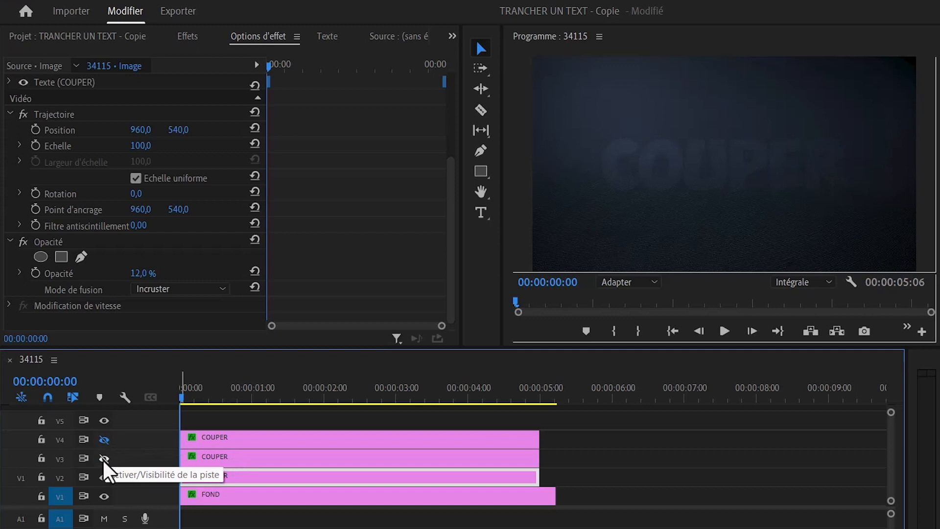
pyautogui.click(103, 458)
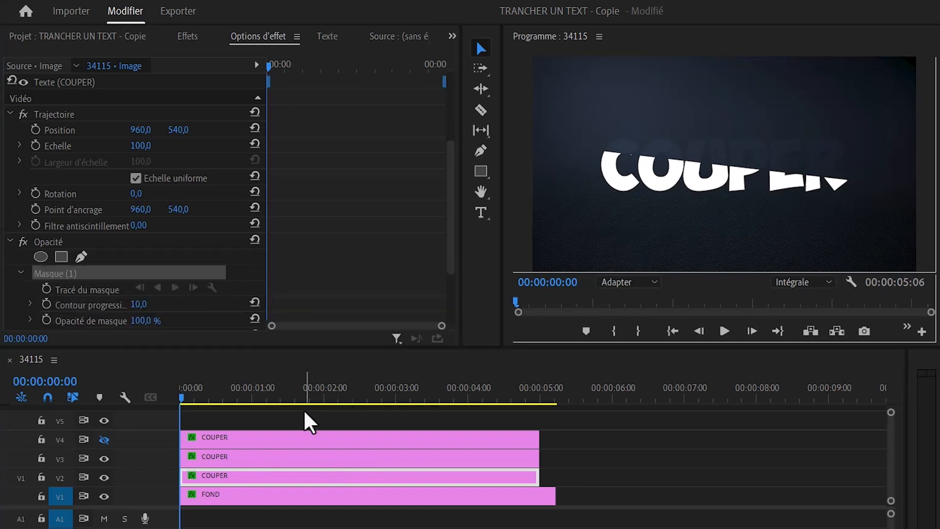
# With no clip selected, draw a straight Pen line across the frame along the slanted cut edge of COUPER
pyautogui.click(304, 411)
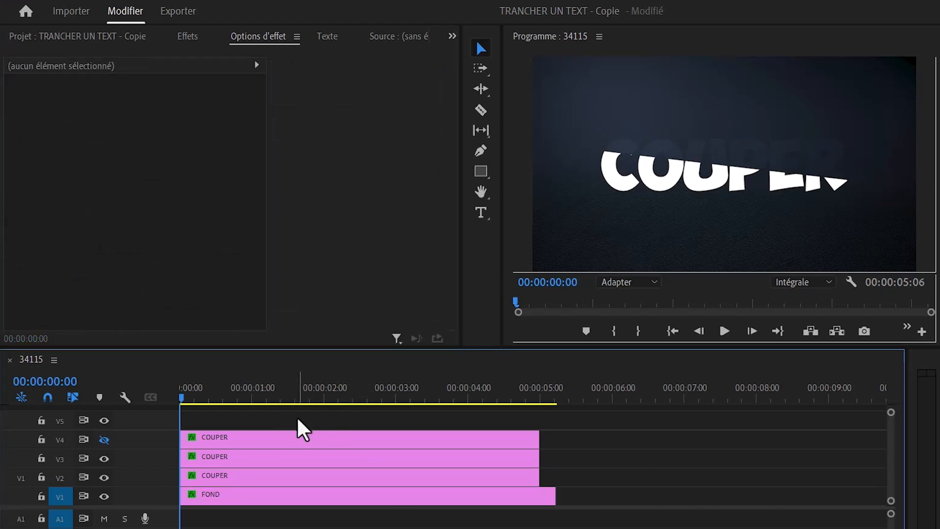
pyautogui.click(478, 154)
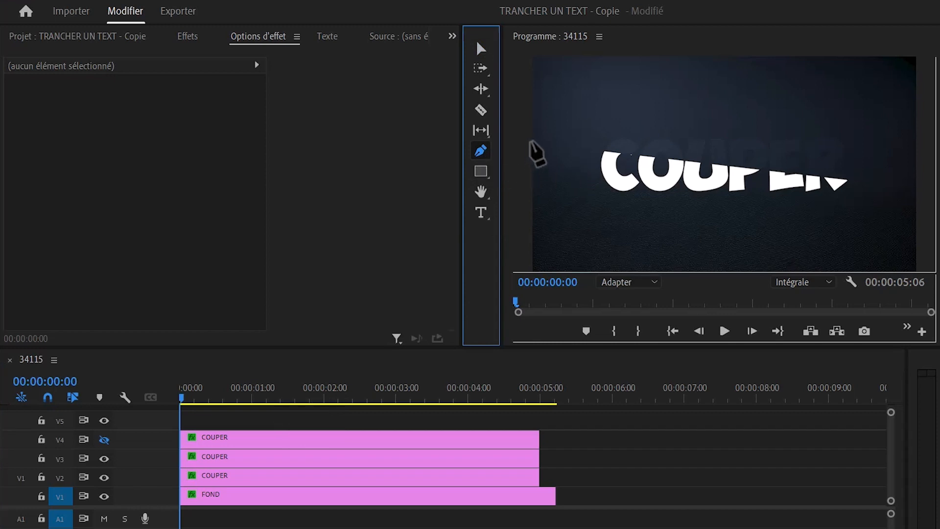
pyautogui.click(529, 143)
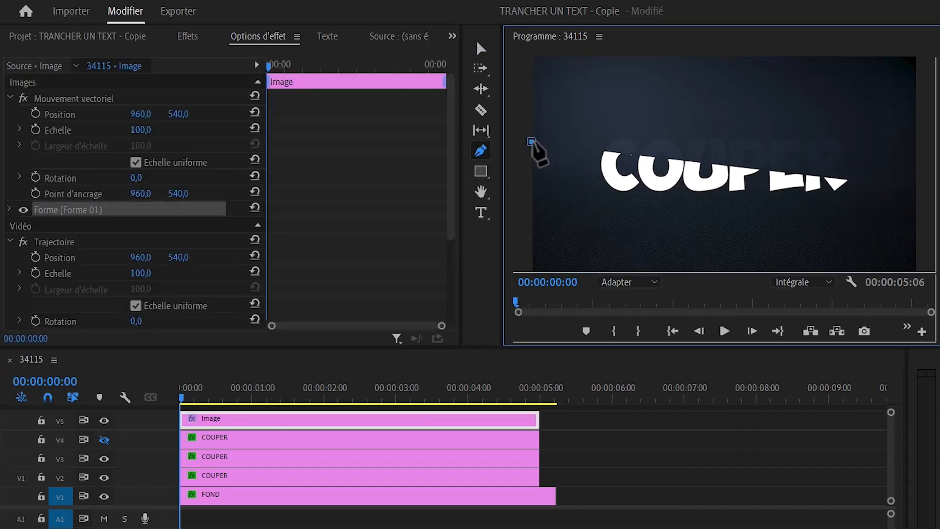
pyautogui.click(905, 185)
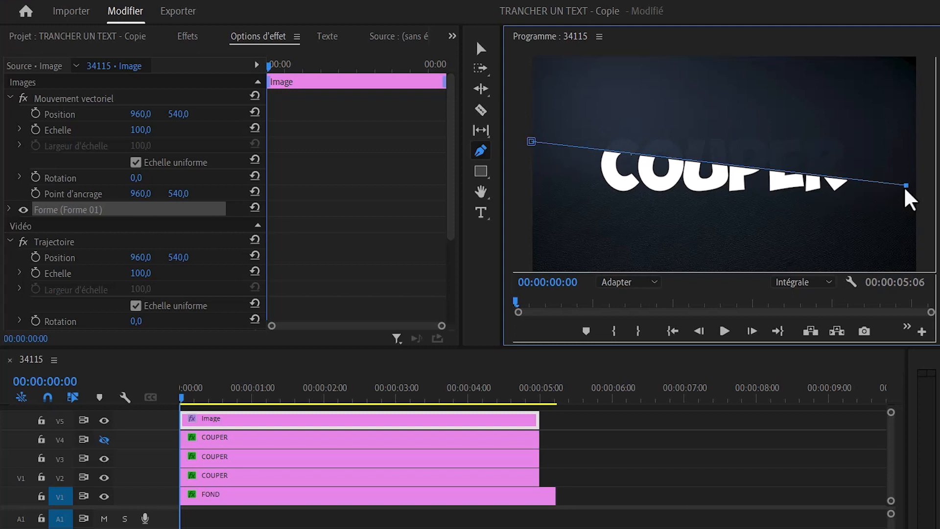
pyautogui.moveTo(906, 189); pyautogui.dragTo(917, 192)
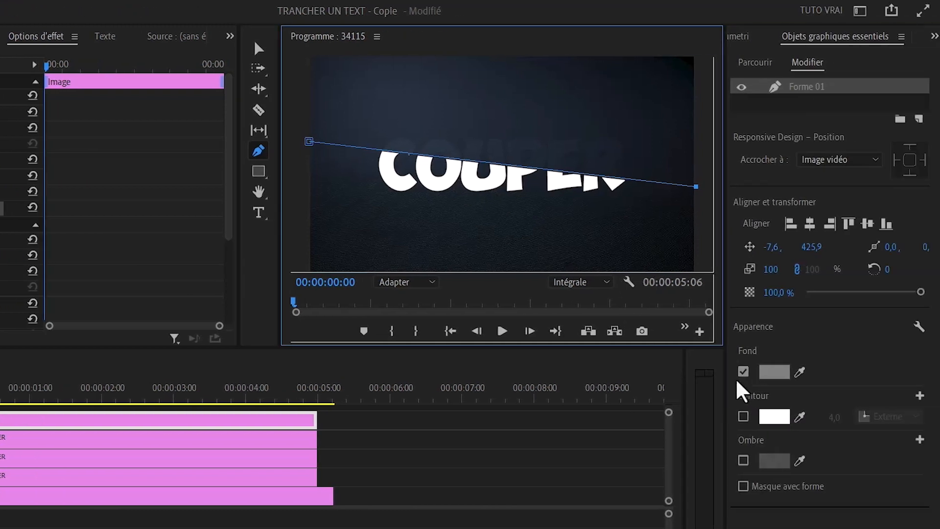
# Turn off the line's fill and give it a white external stroke with a width of 2
pyautogui.click(743, 373)
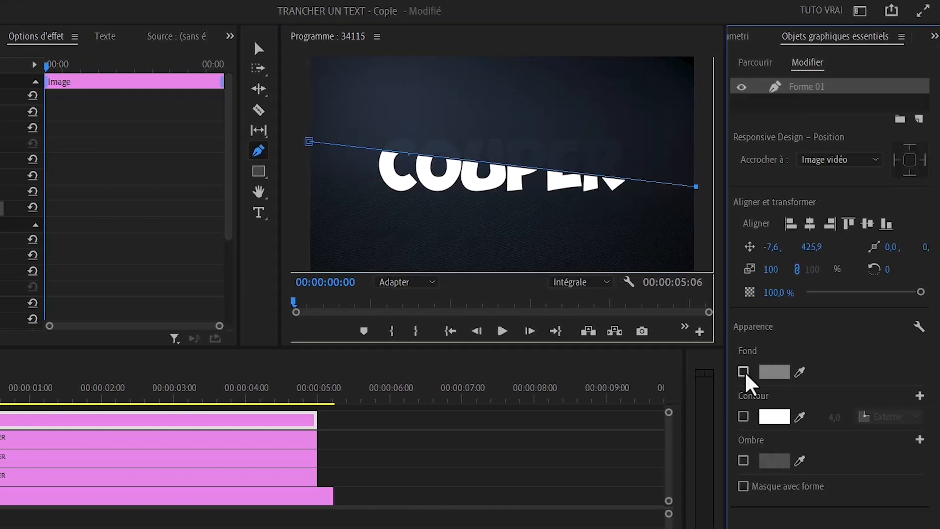
pyautogui.click(743, 416)
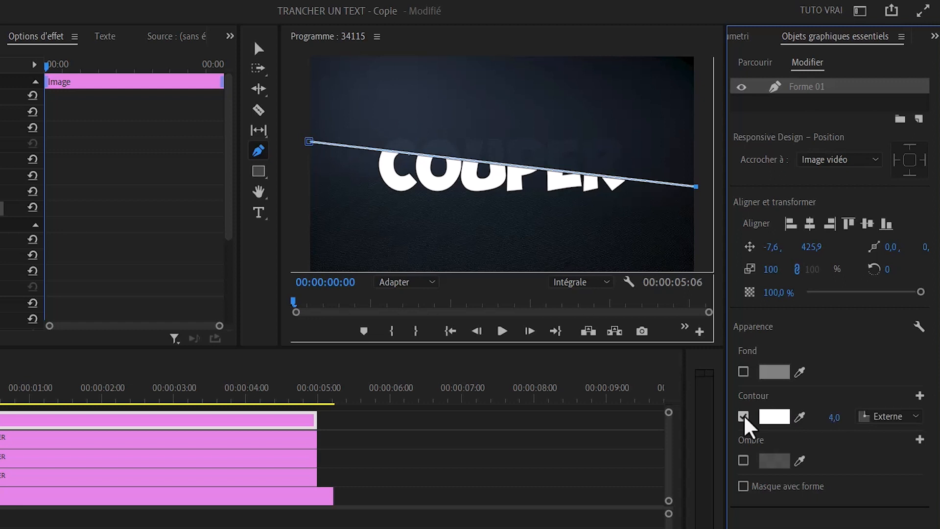
pyautogui.click(834, 420)
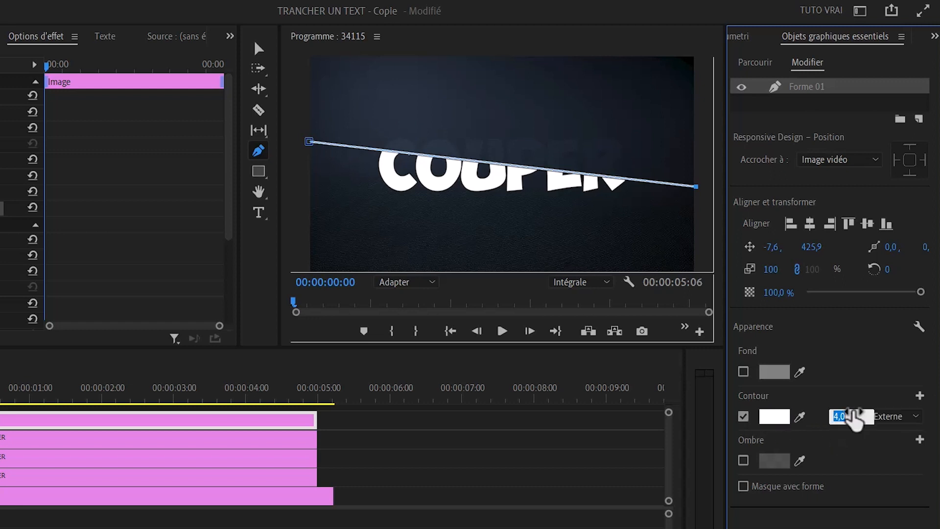
pyautogui.write('2')
pyautogui.press('Return')
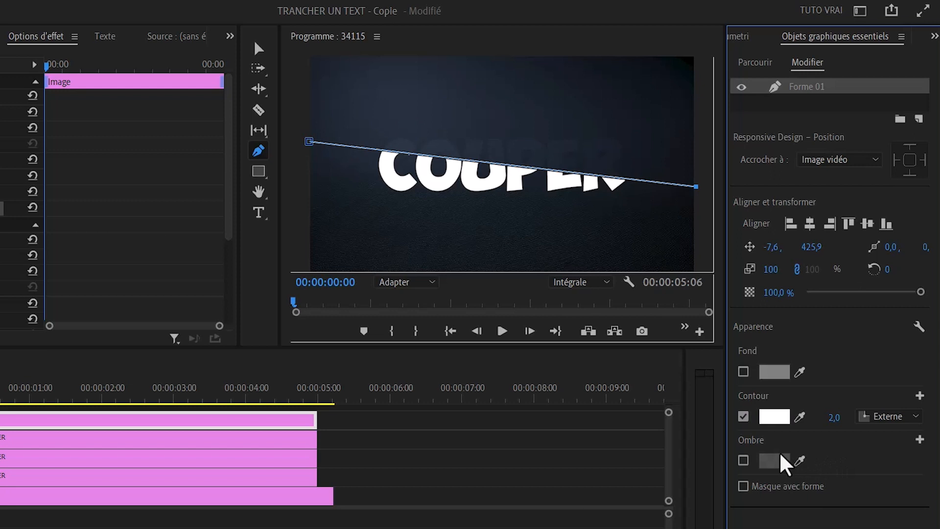
# Add a shadow to the line with 100% opacity, reduce its blur, and deselect the line clip
pyautogui.click(744, 460)
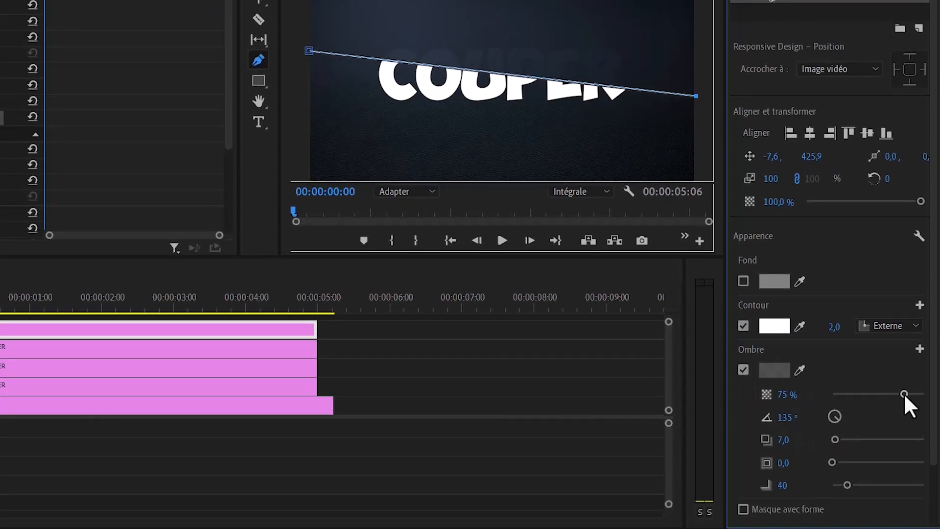
pyautogui.moveTo(930, 396); pyautogui.dragTo(910, 393)
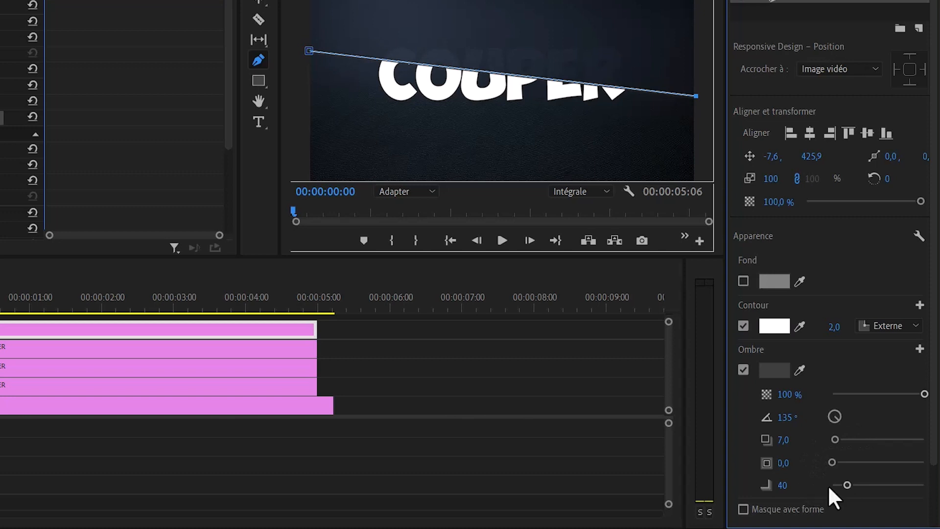
pyautogui.moveTo(845, 485); pyautogui.dragTo(831, 485)
pyautogui.click(790, 484)
pyautogui.click(438, 372)
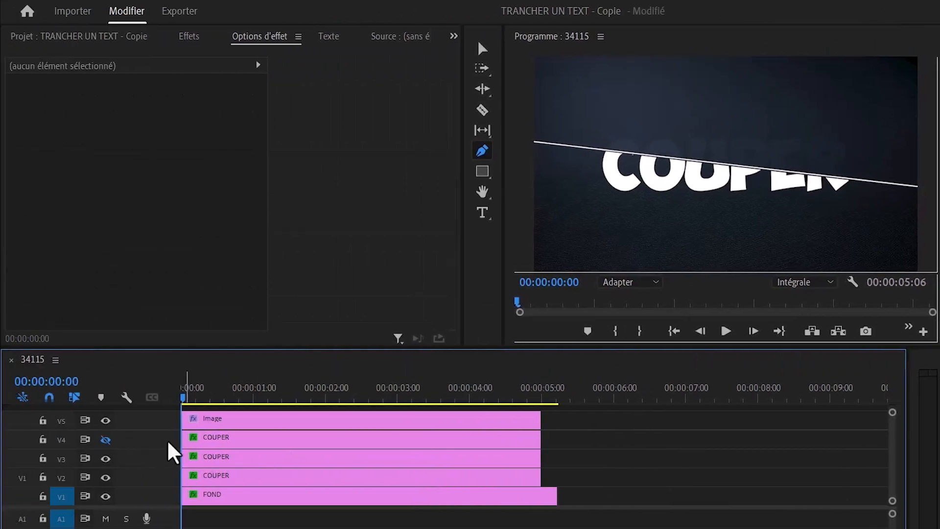
# Make track V4 visible and compare the full text with the line on V5 hidden and shown
pyautogui.click(105, 439)
pyautogui.click(105, 420)
pyautogui.click(212, 419)
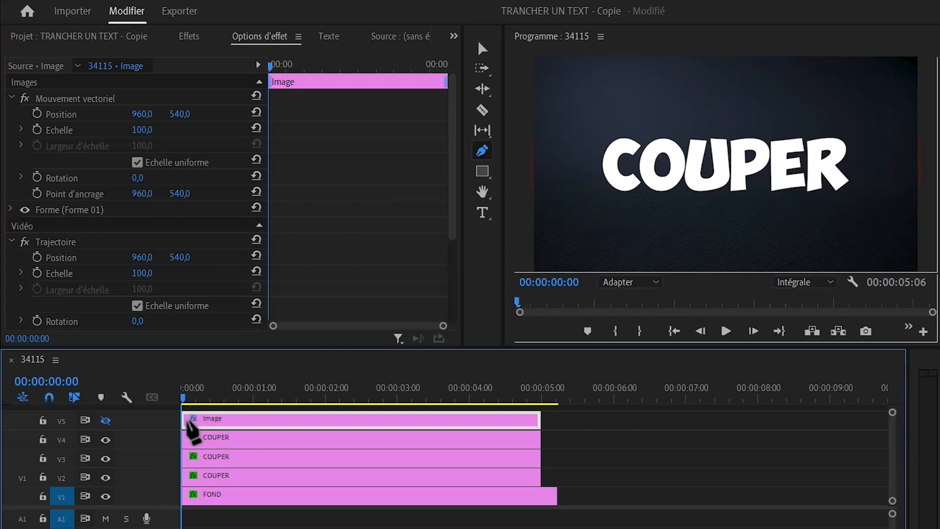
pyautogui.click(105, 420)
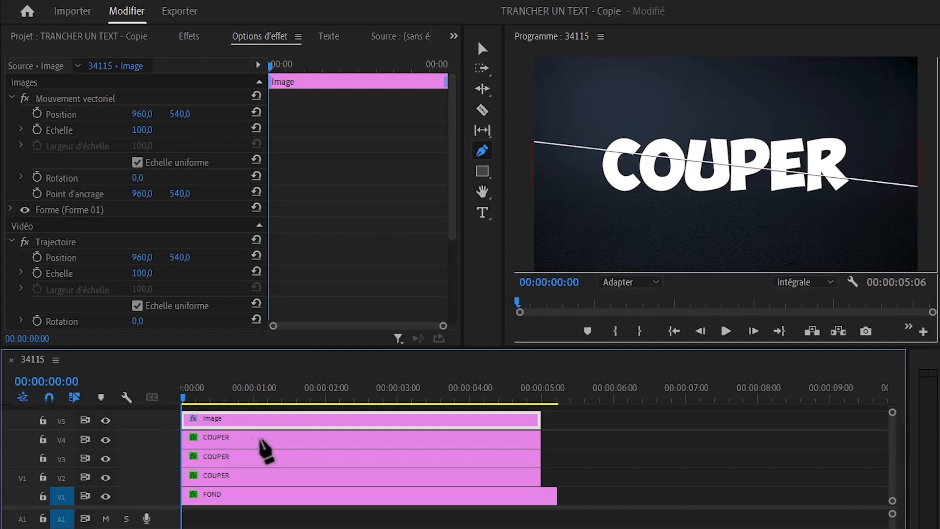
# Find the Sens video transition, apply it to the start of the V5 line clip, and preview it
pyautogui.press('v')
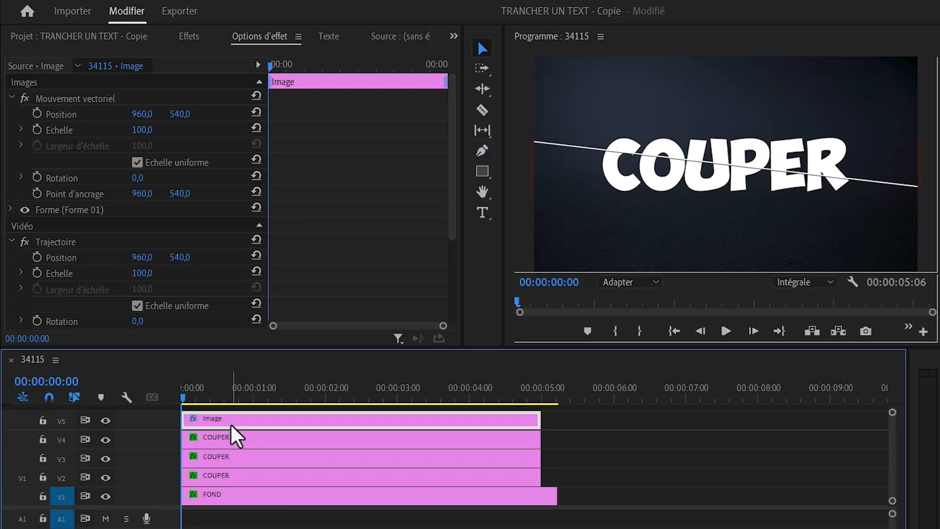
pyautogui.click(188, 40)
pyautogui.click(81, 58)
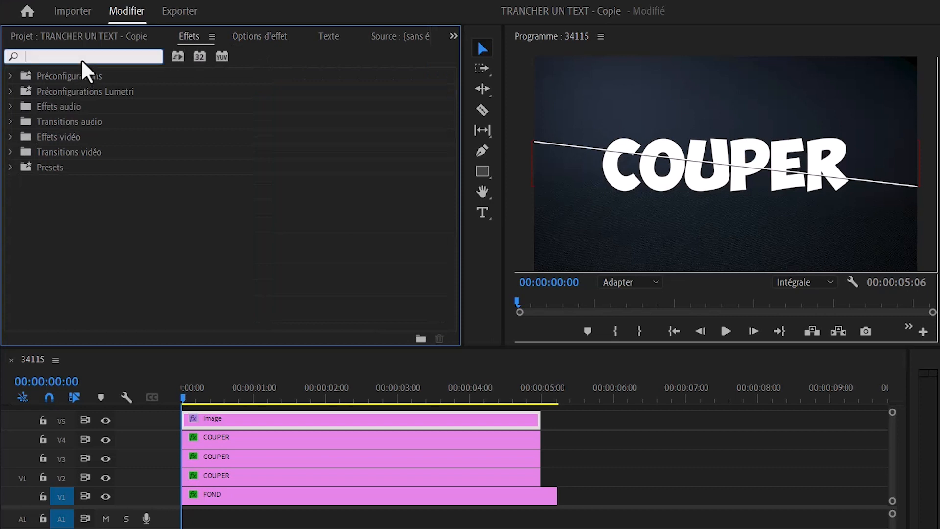
pyautogui.write('sens')
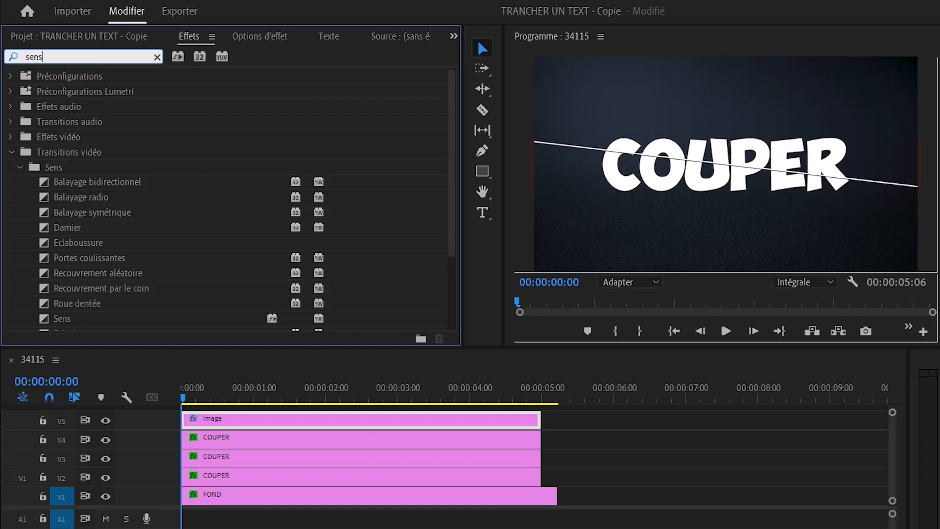
pyautogui.scroll(-2, 115, 284)
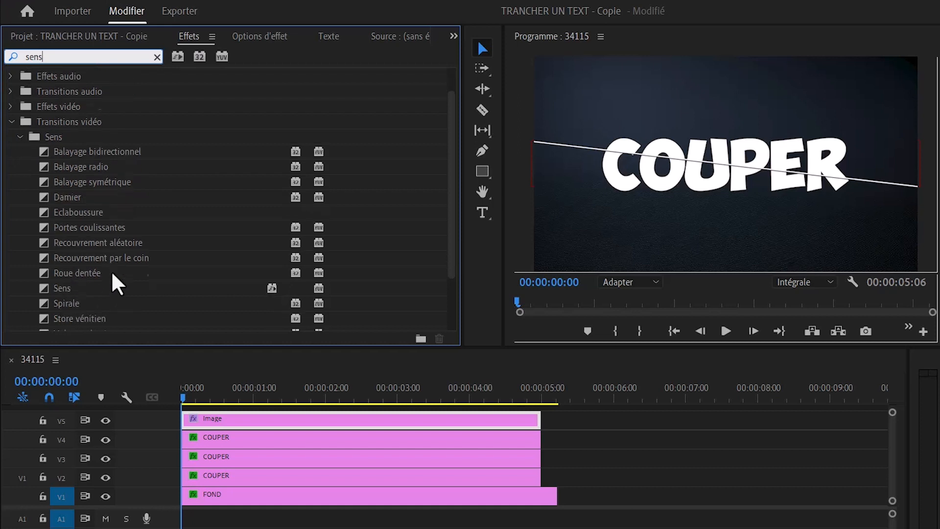
pyautogui.click(66, 289)
pyautogui.moveTo(66, 289); pyautogui.dragTo(189, 422)
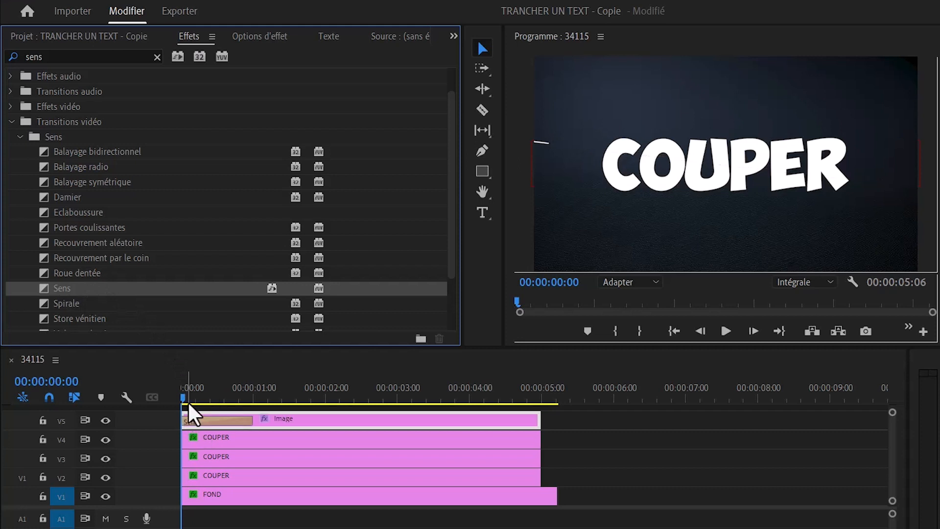
pyautogui.click(726, 331)
pyautogui.press('space')
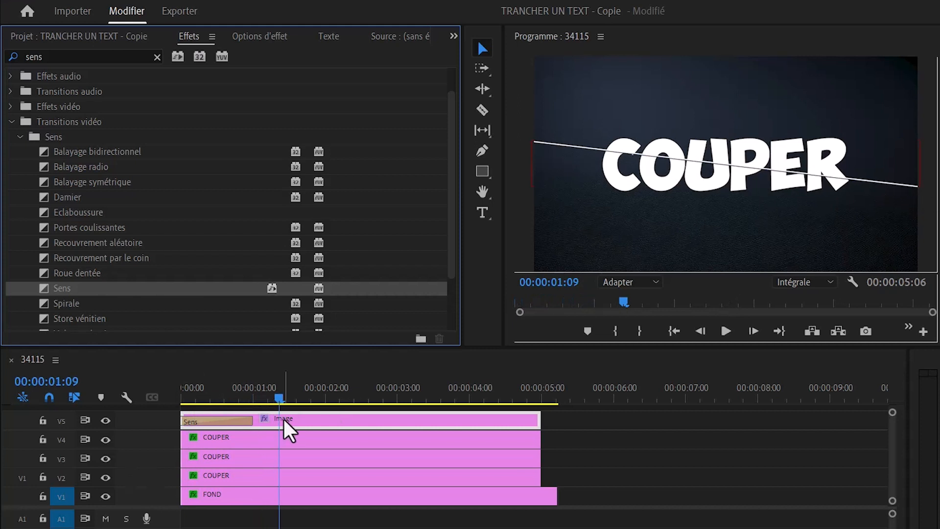
# Start the V5 line clip a few frames later, shorten its Sens transition to about 9 frames, and preview the result
pyautogui.moveTo(279, 422); pyautogui.dragTo(220, 390)
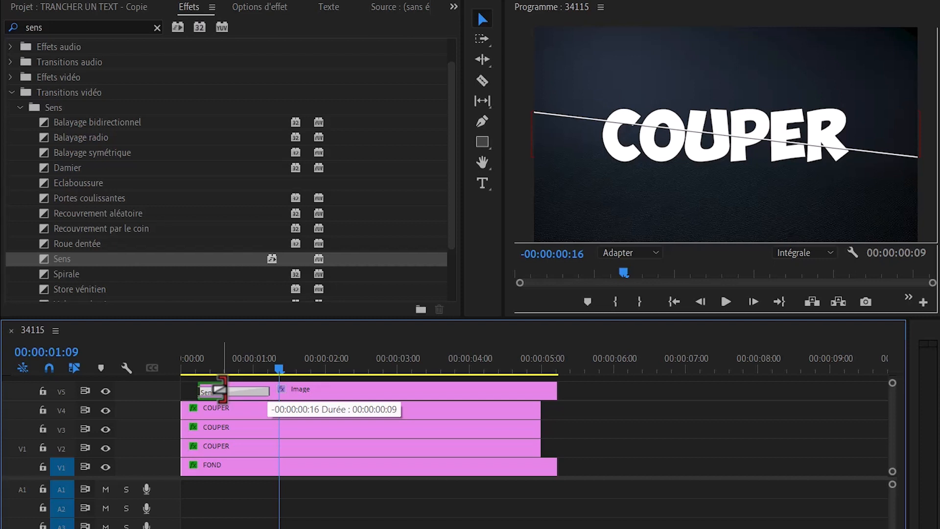
pyautogui.moveTo(220, 390); pyautogui.dragTo(181, 367)
pyautogui.press('space')
pyautogui.click(187, 363)
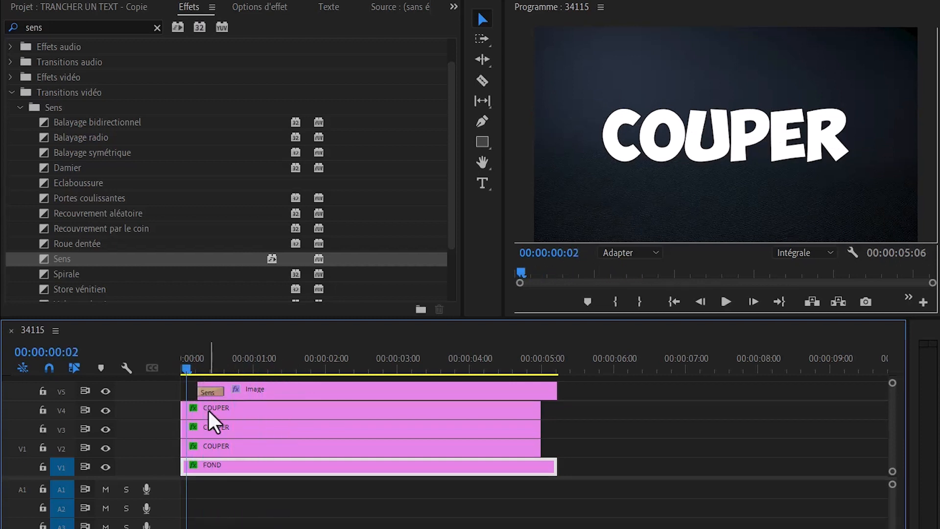
# Rename the COUPER clip on track V2 as FOND 2
pyautogui.click(240, 445)
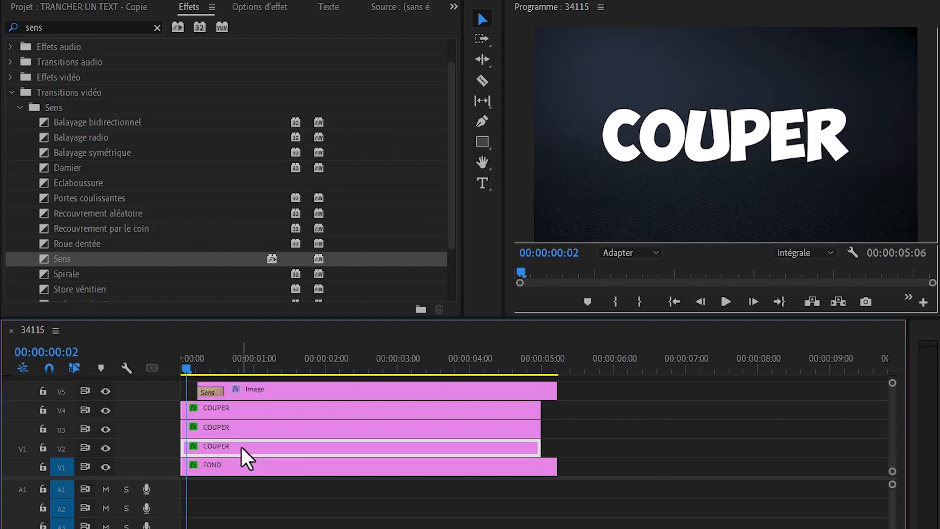
pyautogui.click(210, 427)
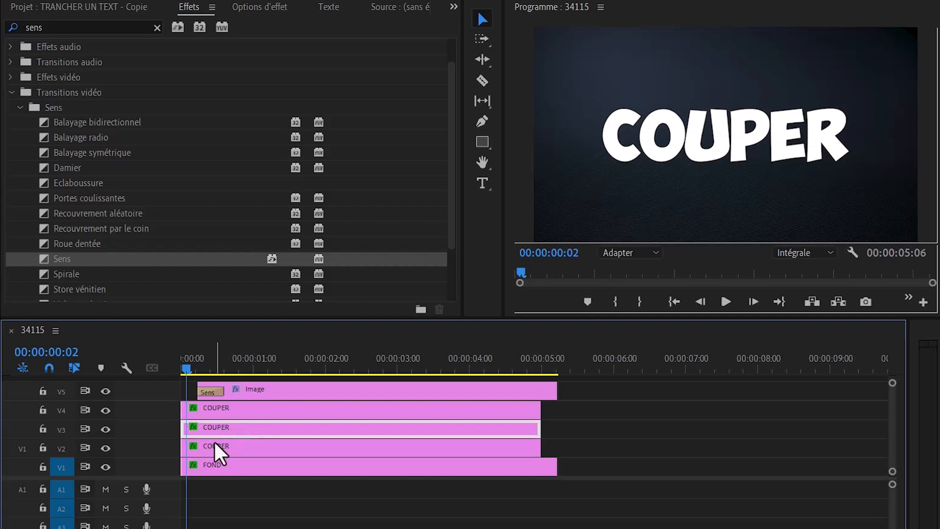
pyautogui.click(216, 445)
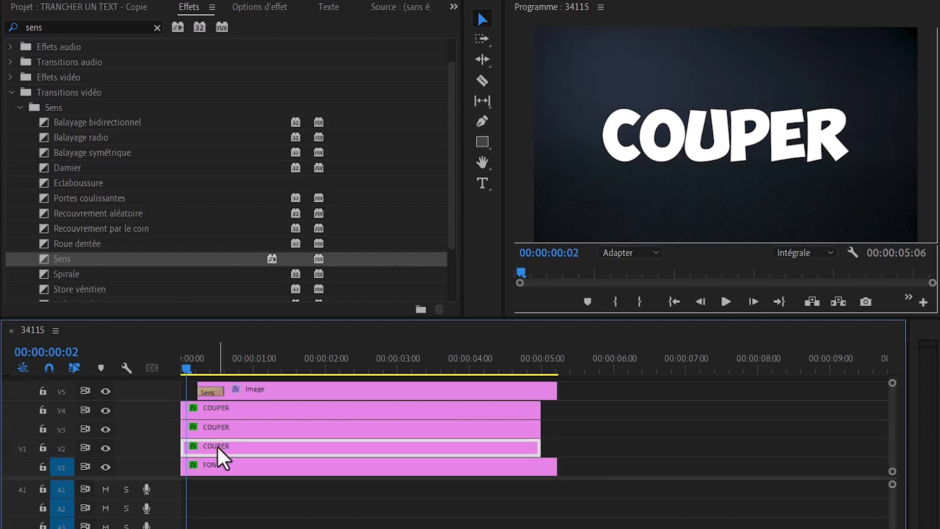
pyautogui.rightClick(248, 446)
pyautogui.moveTo(267, 523)
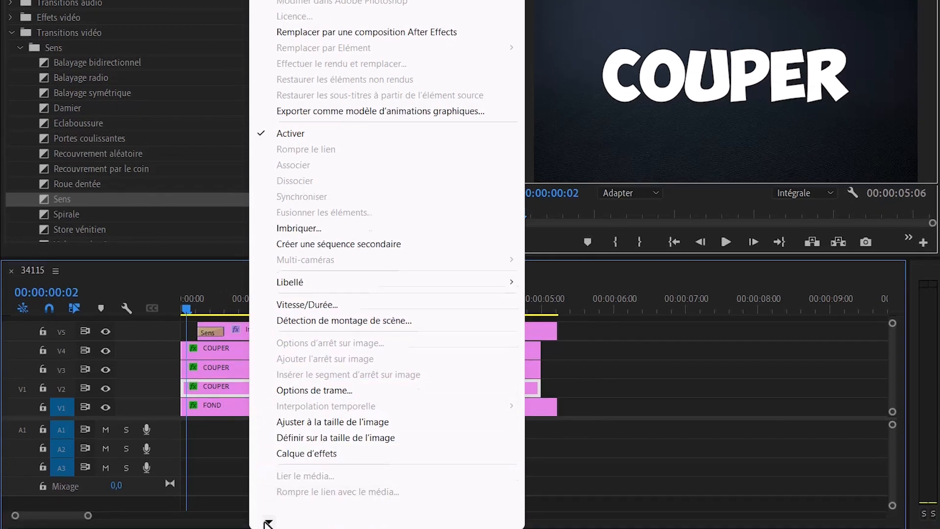
pyautogui.click(297, 453)
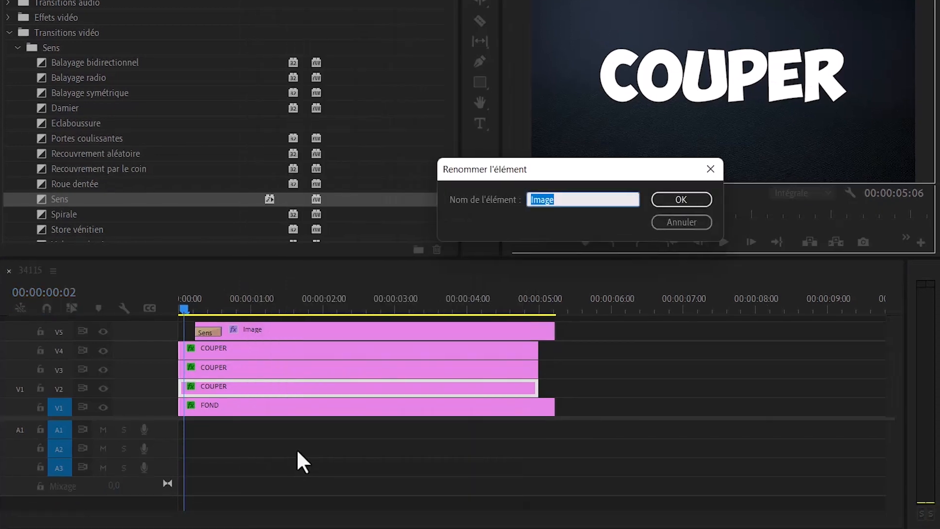
pyautogui.write('FOND 2')
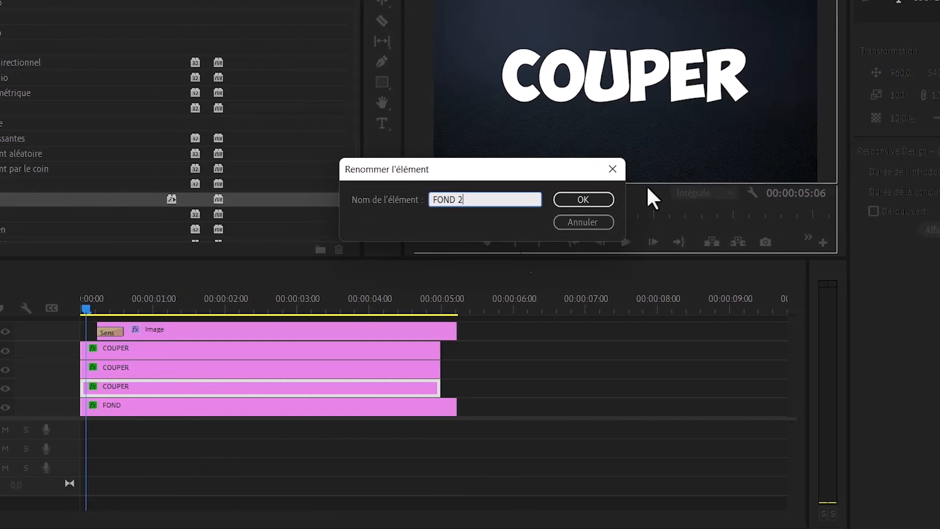
pyautogui.click(587, 199)
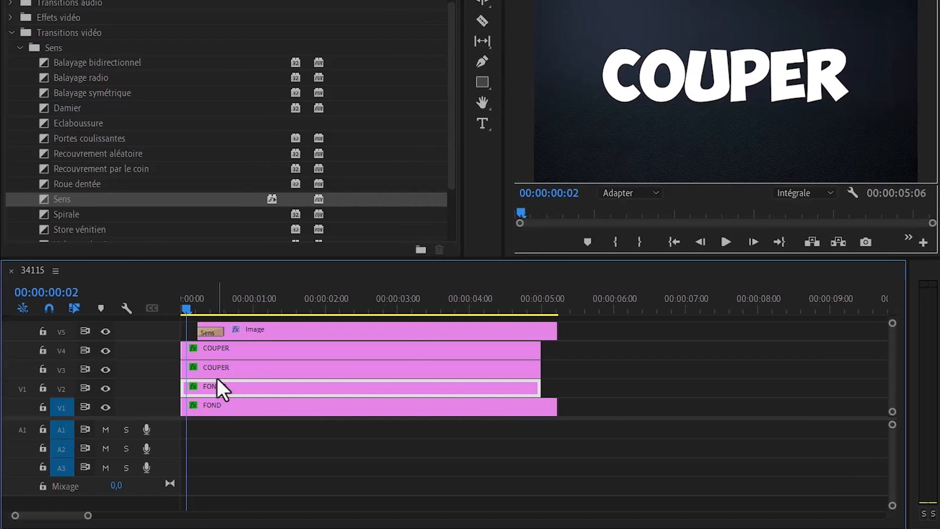
# Check the text half on track V3 by toggling its visibility, and nest its COUPER clip as Séquence imbriquée 04
pyautogui.click(205, 366)
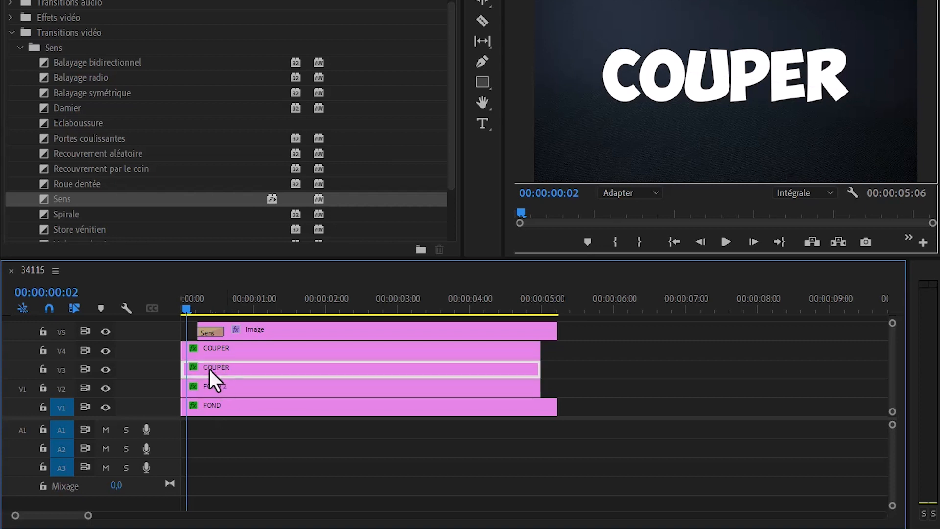
pyautogui.click(105, 370)
pyautogui.click(105, 370)
pyautogui.click(105, 370)
pyautogui.click(105, 370)
pyautogui.rightClick(302, 364)
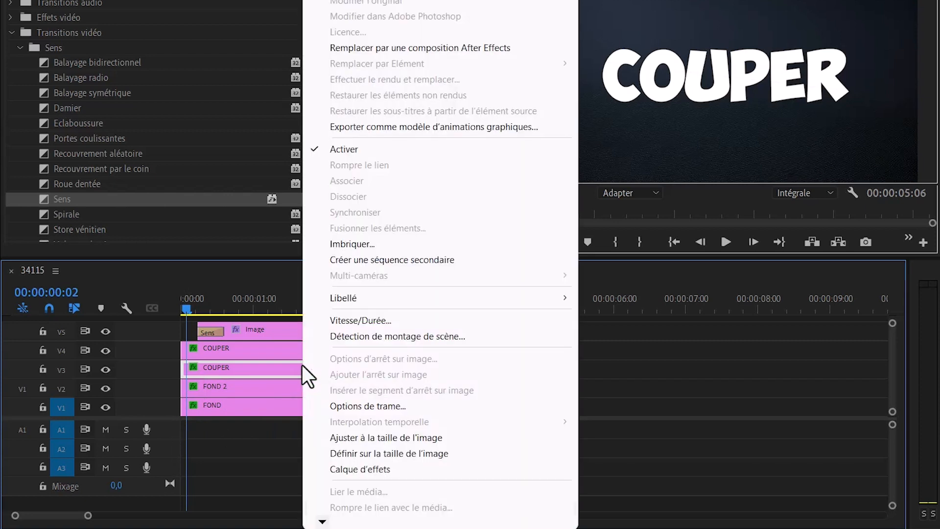
pyautogui.click(343, 244)
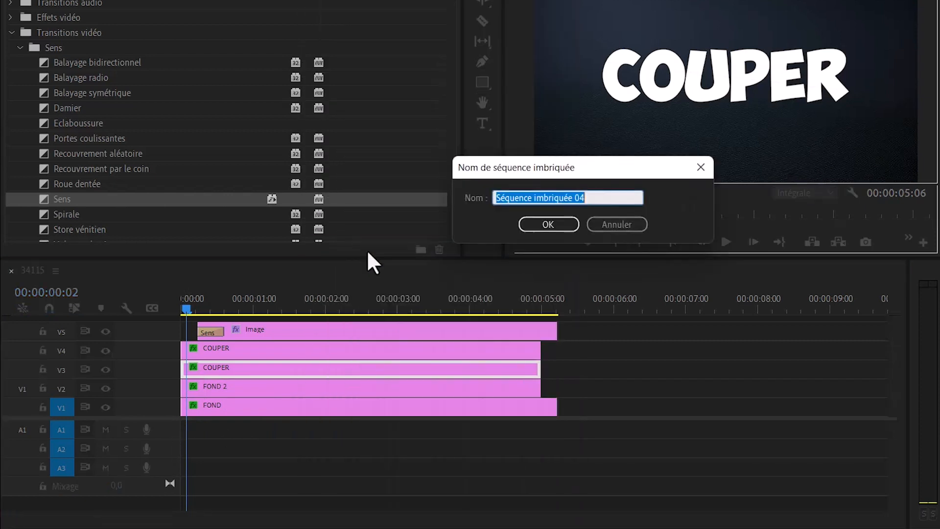
pyautogui.click(546, 226)
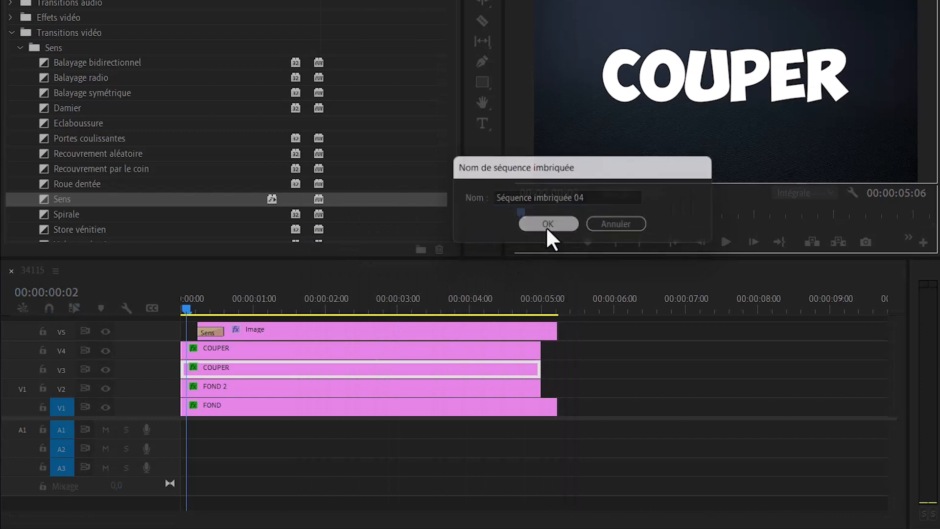
pyautogui.click(233, 371)
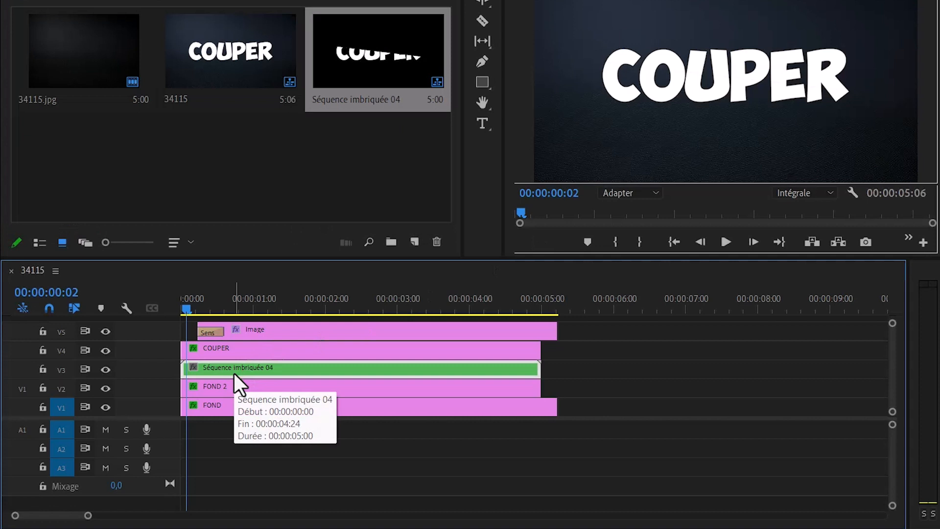
# Search the effects for TRANSFORM and apply the Transformation effect from Déformation to the nested sequence on V3
pyautogui.click(189, 39)
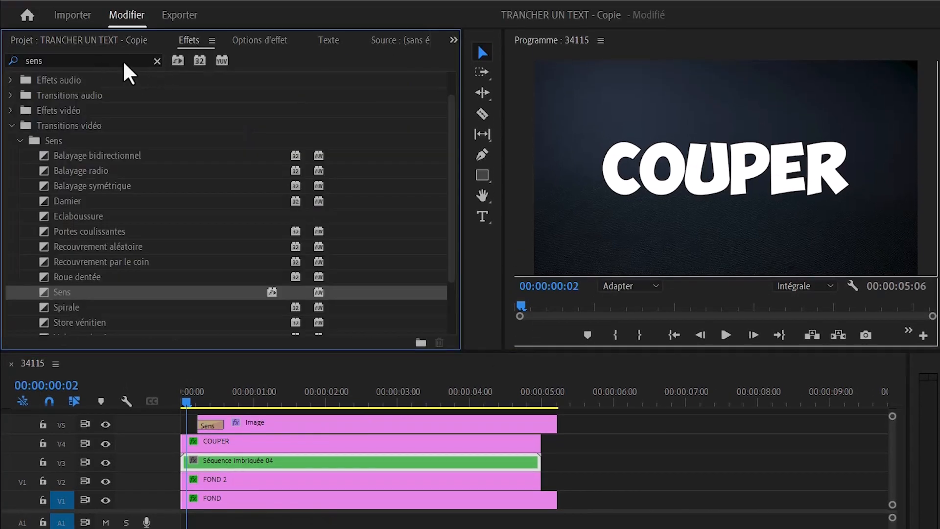
pyautogui.click(157, 60)
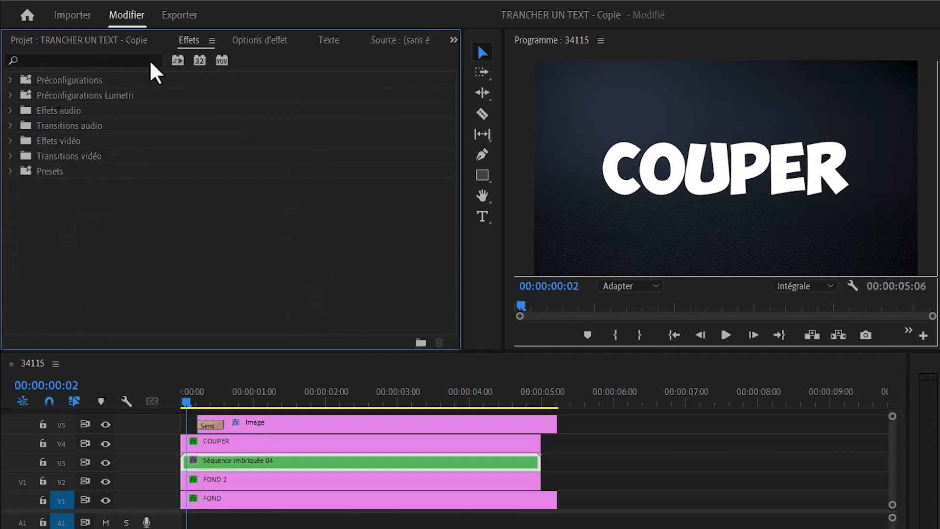
pyautogui.click(137, 59)
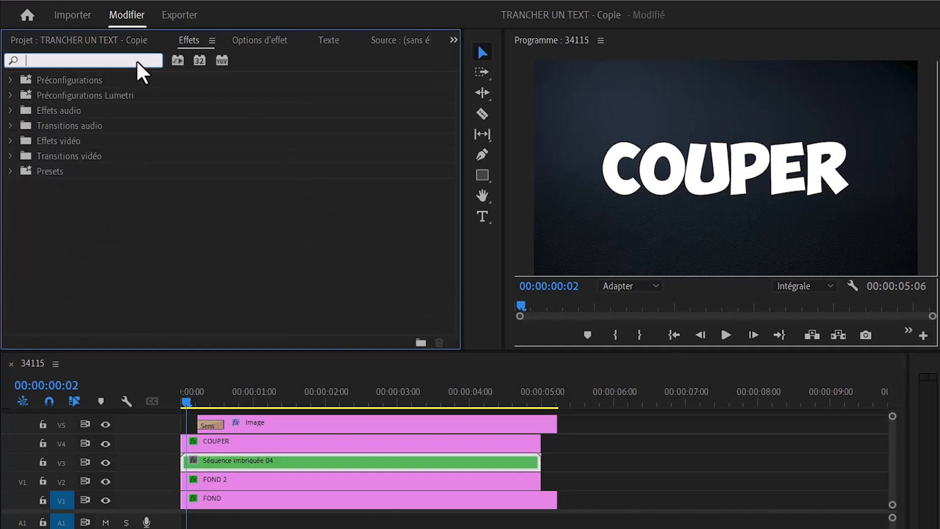
pyautogui.write('TRANS')
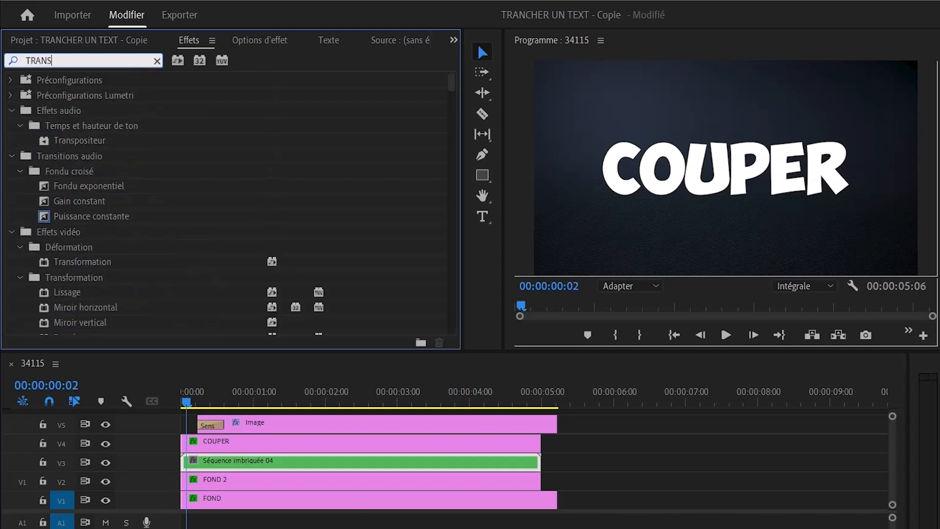
pyautogui.write('FORM')
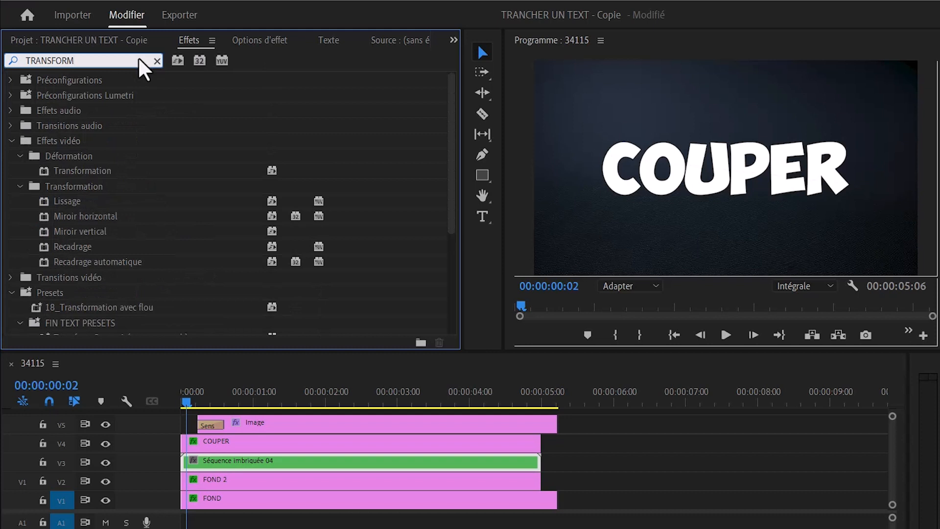
pyautogui.moveTo(71, 173); pyautogui.dragTo(239, 468)
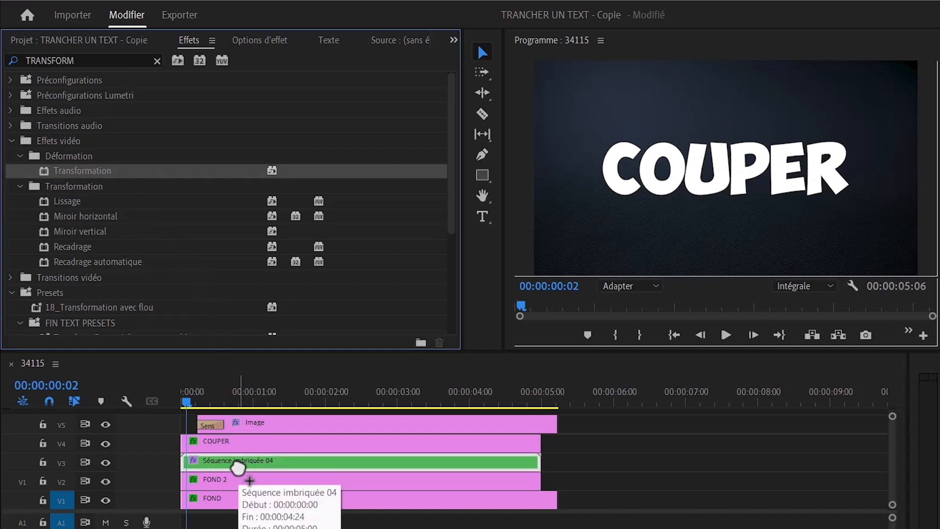
# At 00:00:00:13, create starting keyframes for Position and Rotation in the nested sequence's Transformation effect
pyautogui.click(268, 41)
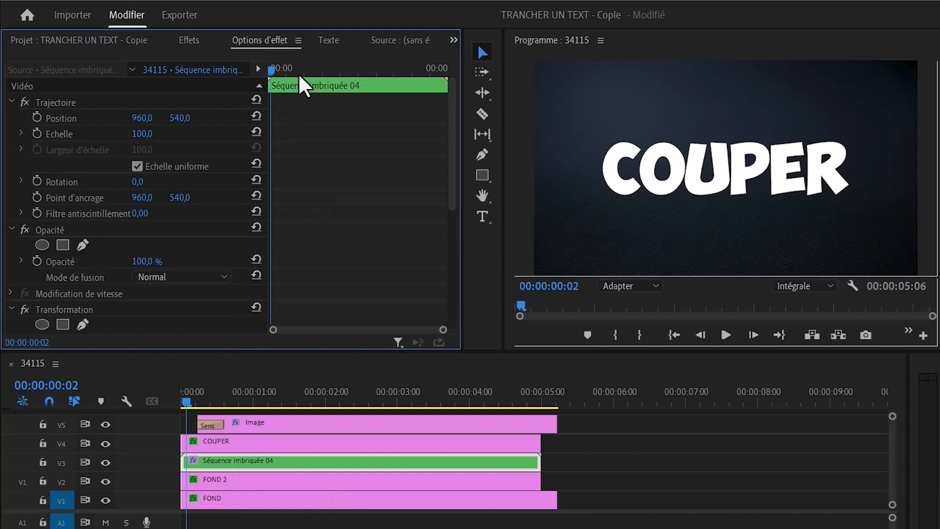
pyautogui.moveTo(186, 398); pyautogui.dragTo(217, 400)
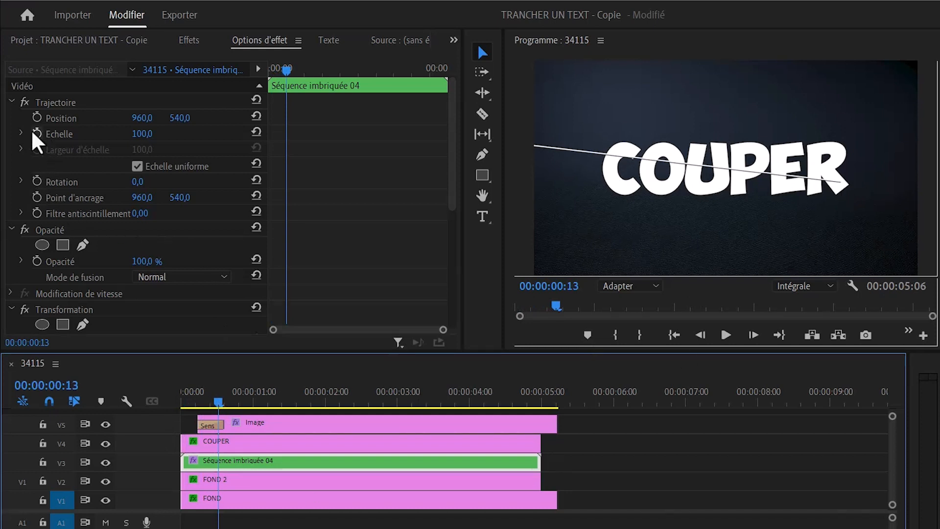
pyautogui.scroll(-1, 113, 237)
pyautogui.scroll(-6, 113, 237)
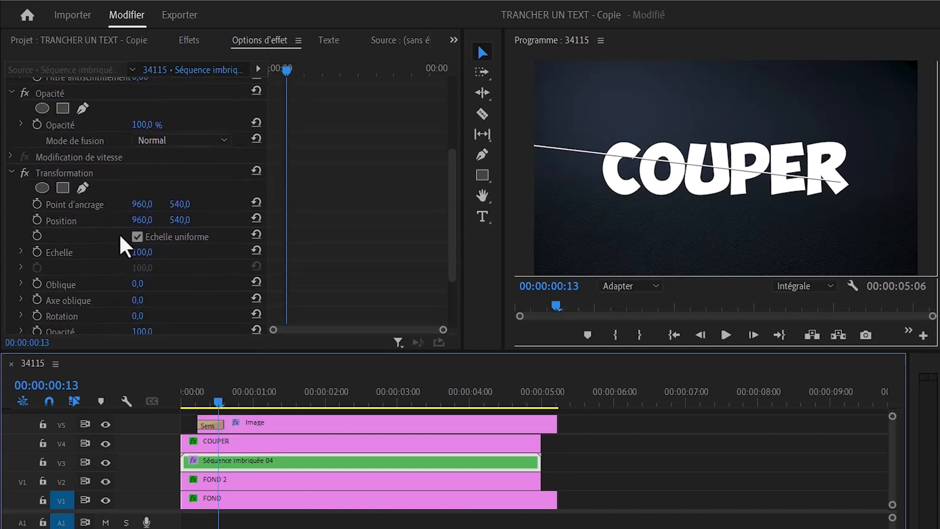
pyautogui.scroll(-3, 73, 238)
pyautogui.scroll(-1, 73, 245)
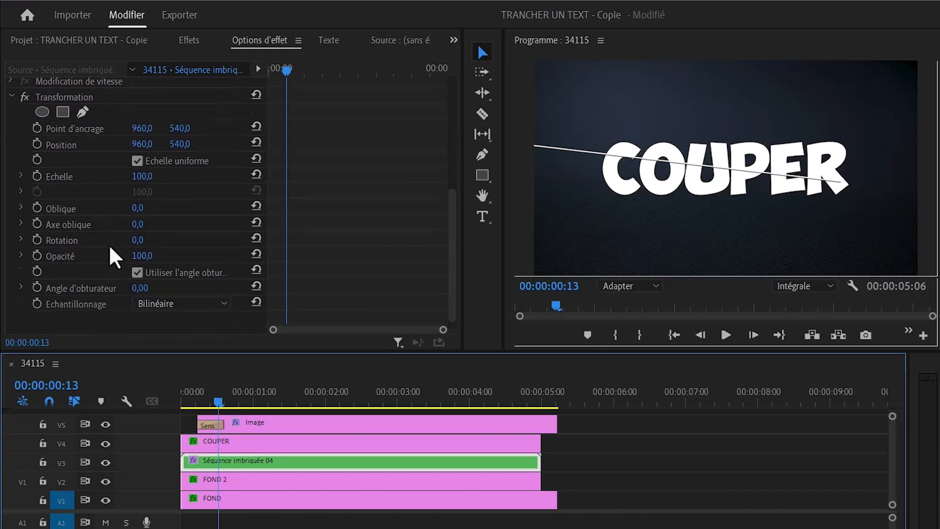
pyautogui.click(37, 144)
pyautogui.scroll(-1, 67, 194)
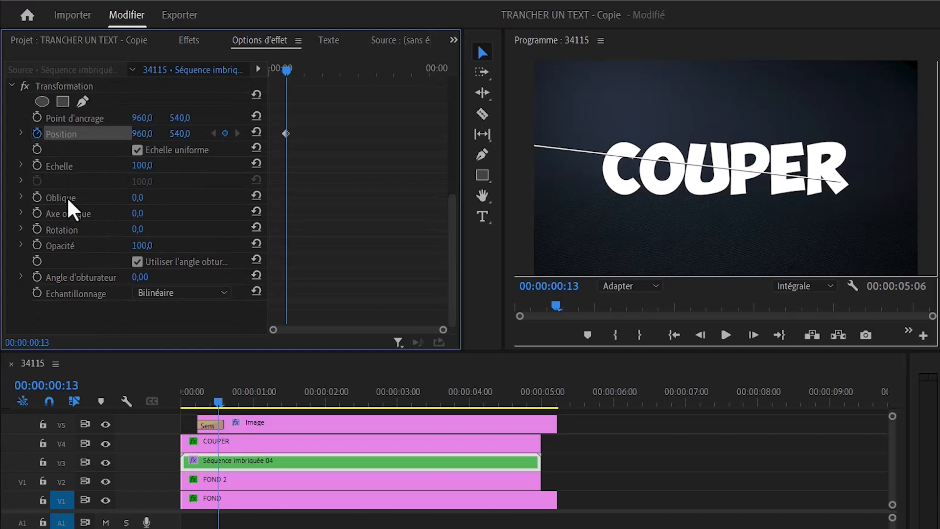
pyautogui.click(37, 229)
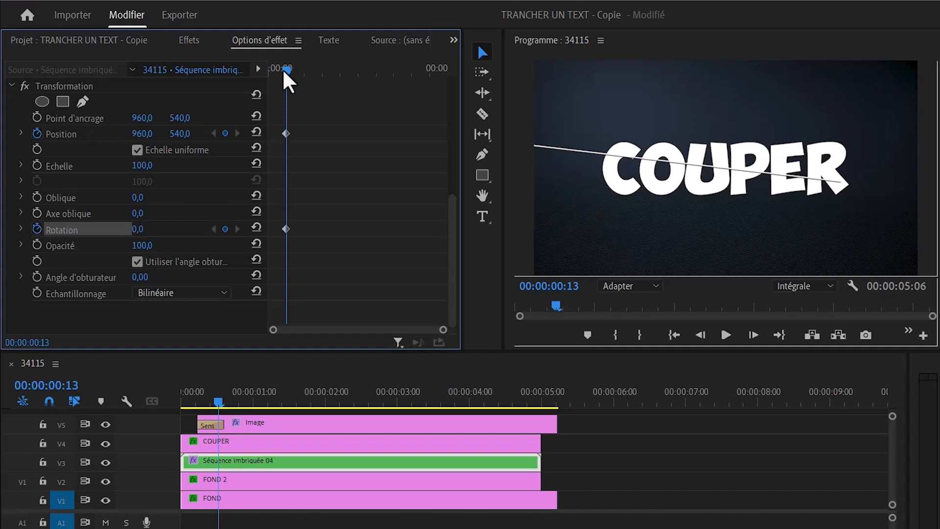
# At 00:00:01:04, set the Transformation effect's Rotation to -85° and its vertical Position to 1752
pyautogui.press('Right')
pyautogui.press('Right')
pyautogui.press('Right')
pyautogui.press('Right')
pyautogui.press('Right')
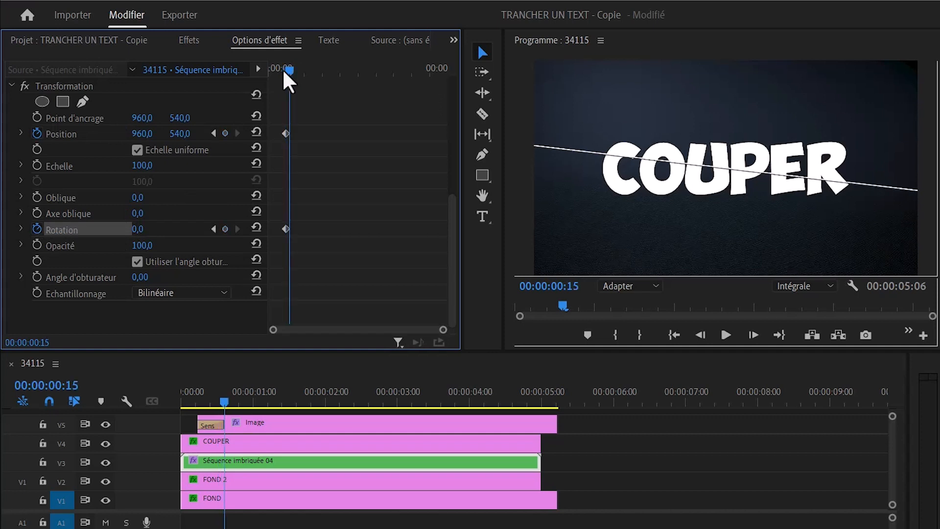
pyautogui.press('Right')
pyautogui.press('Right')
pyautogui.press('Right')
pyautogui.press('Right')
pyautogui.press('Right')
pyautogui.press('Right')
pyautogui.press('Right')
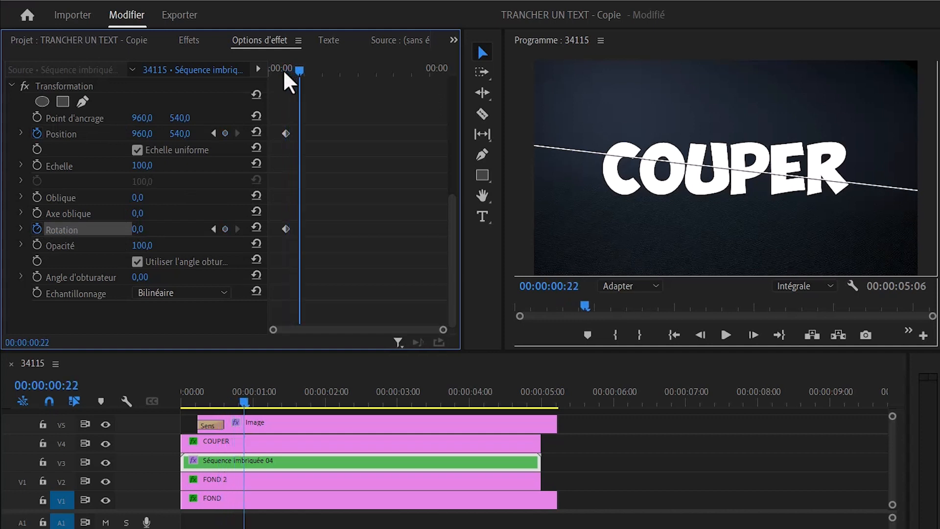
pyautogui.press('Right')
pyautogui.press('Right')
pyautogui.press('Right')
pyautogui.press('Right')
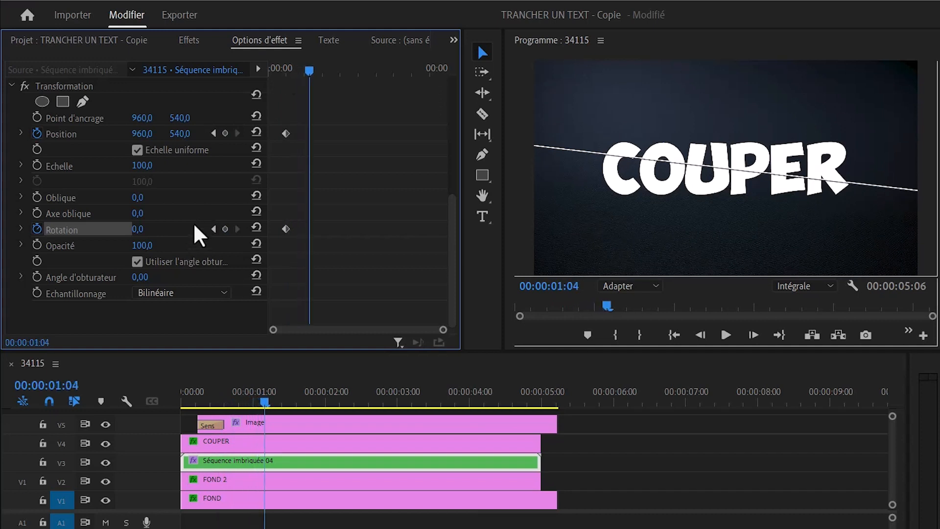
pyautogui.click(142, 228)
pyautogui.write('-85')
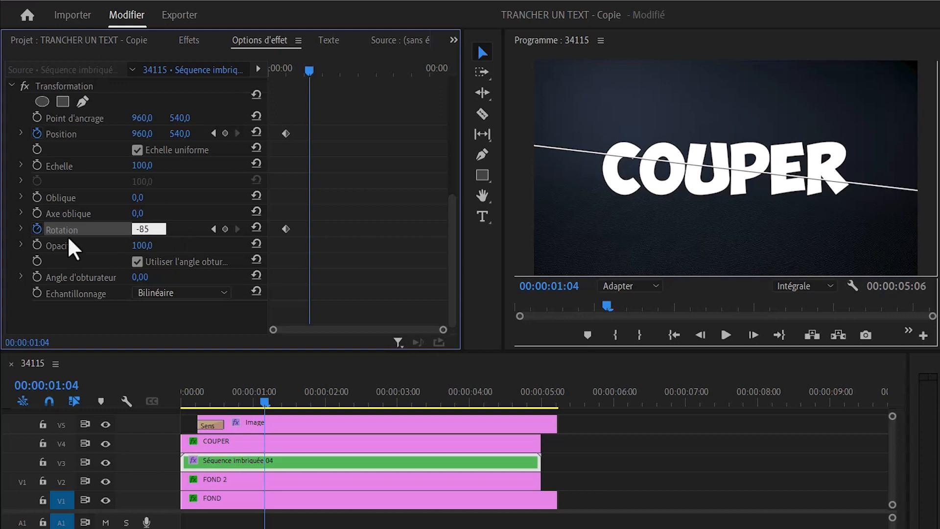
pyautogui.press('Return')
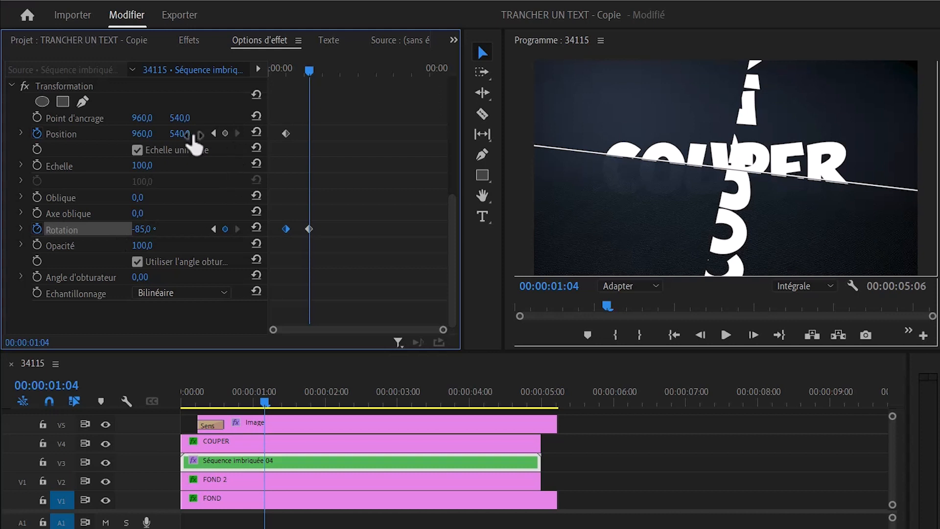
pyautogui.moveTo(177, 135); pyautogui.dragTo(431, 135)
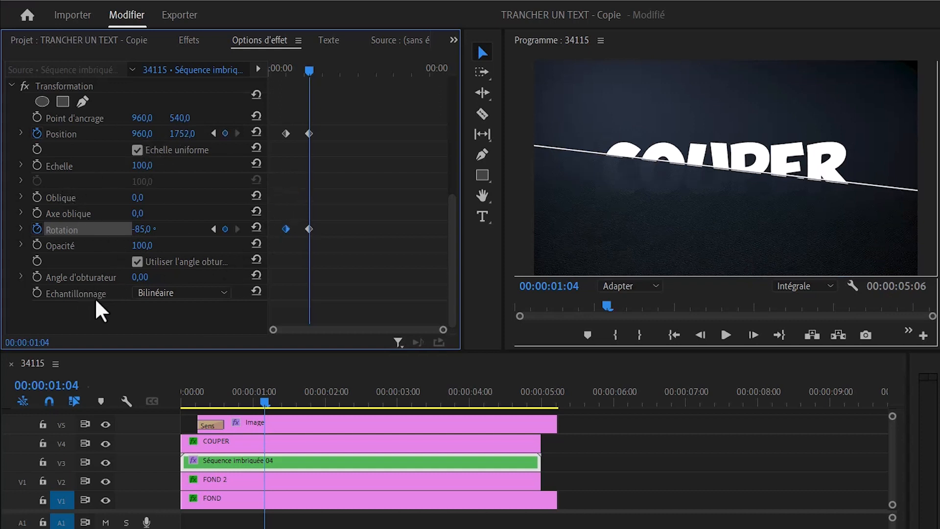
# Set the Transformation effect's shutter angle to 120
pyautogui.click(147, 277)
pyautogui.write('120')
pyautogui.press('Return')
# Apply Dégressif temporal interpolation to the first Position and Rotation keyframes
pyautogui.moveTo(280, 120); pyautogui.dragTo(293, 238)
pyautogui.rightClick(284, 229)
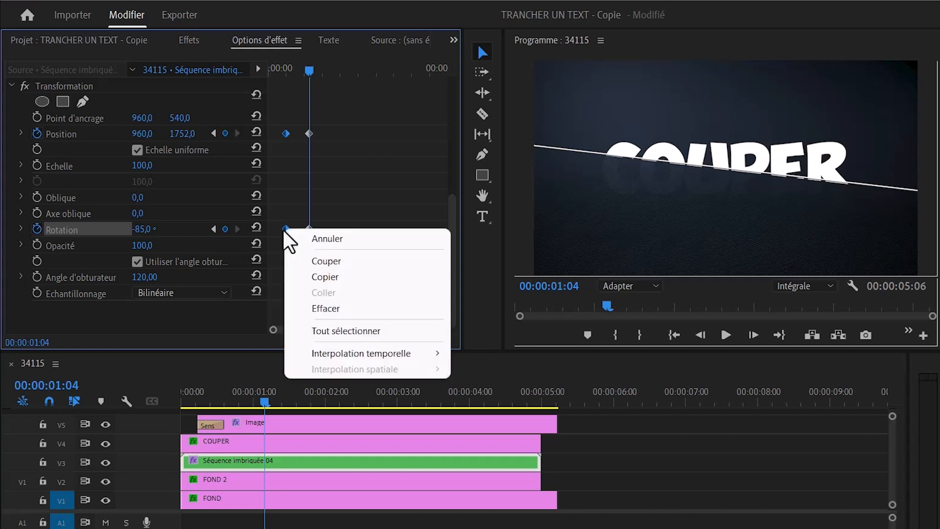
pyautogui.moveTo(362, 354)
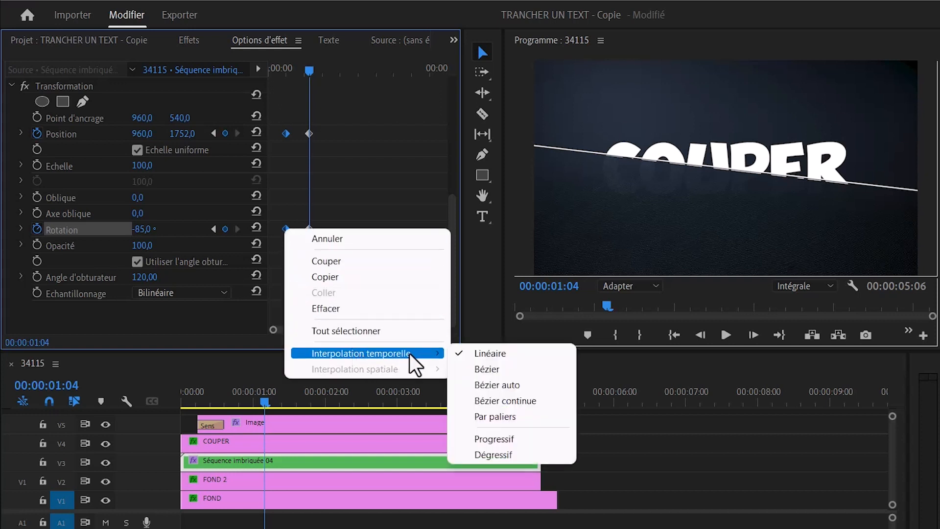
pyautogui.click(493, 454)
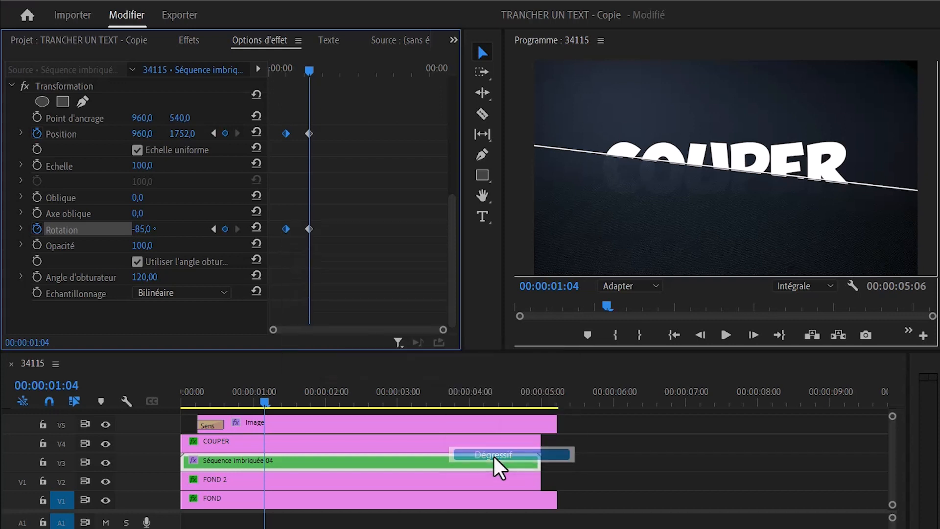
# Extend the first Position keyframe's velocity handle in the Transformation effect so the movement starts slowly and accelerates towards the second keyframe
pyautogui.click(20, 133)
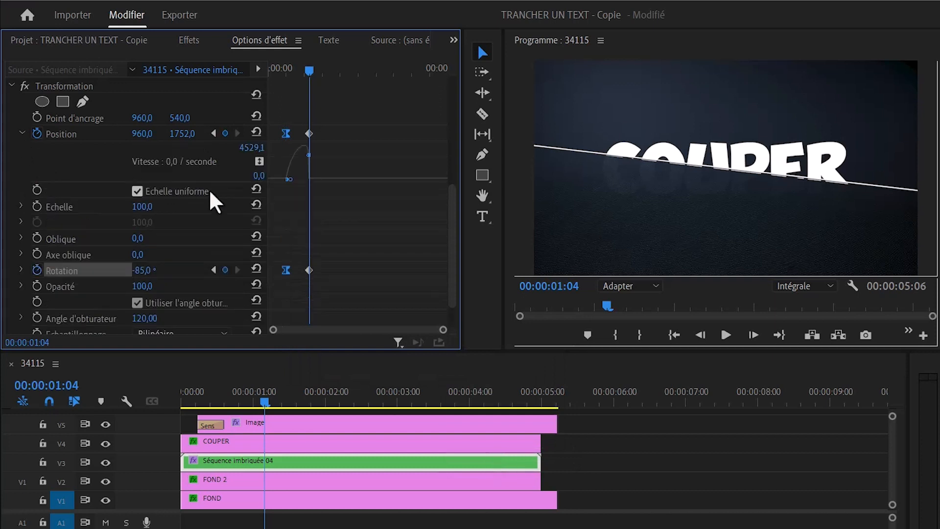
pyautogui.moveTo(289, 179); pyautogui.dragTo(297, 179)
pyautogui.moveTo(302, 179); pyautogui.dragTo(287, 171)
# Extend the first Rotation keyframe's velocity handle towards the second keyframe so the rotation starts slowly and speeds up at the end
pyautogui.click(20, 272)
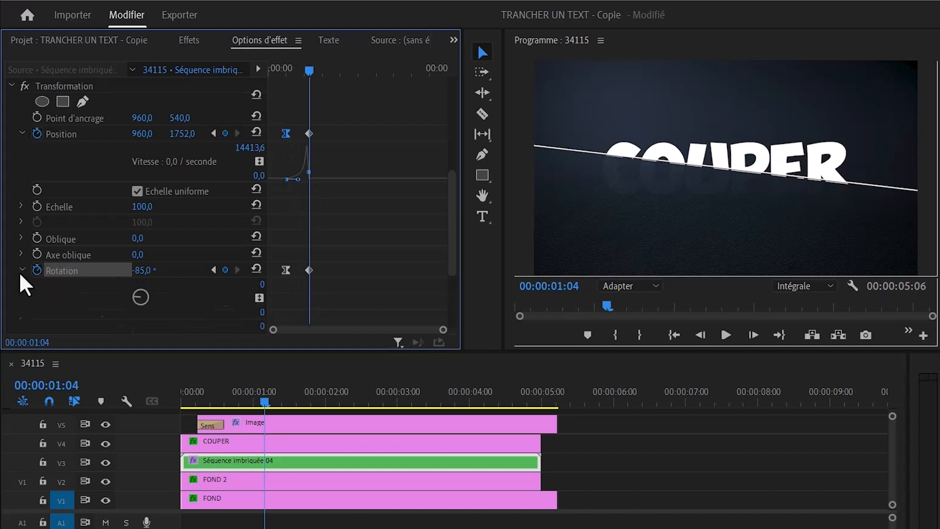
pyautogui.scroll(-3, 455, 227)
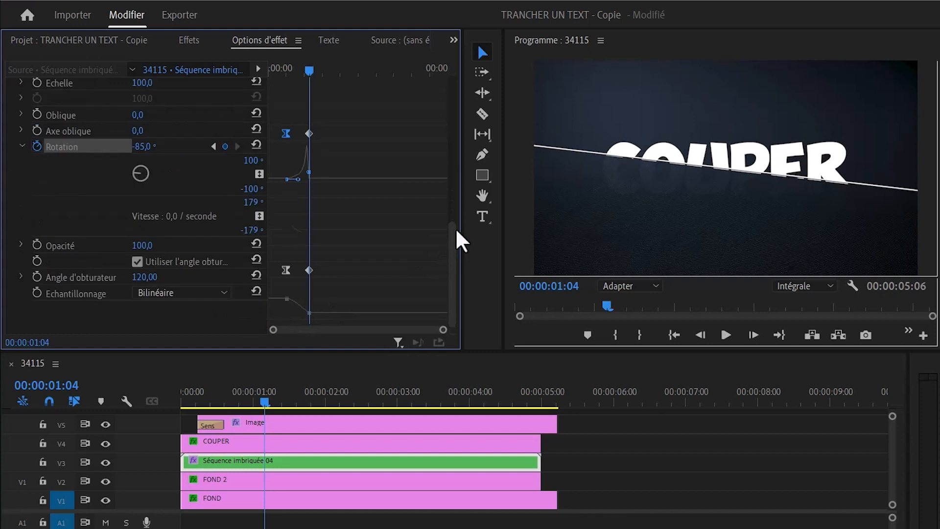
pyautogui.click(285, 217)
pyautogui.moveTo(288, 217); pyautogui.dragTo(298, 216)
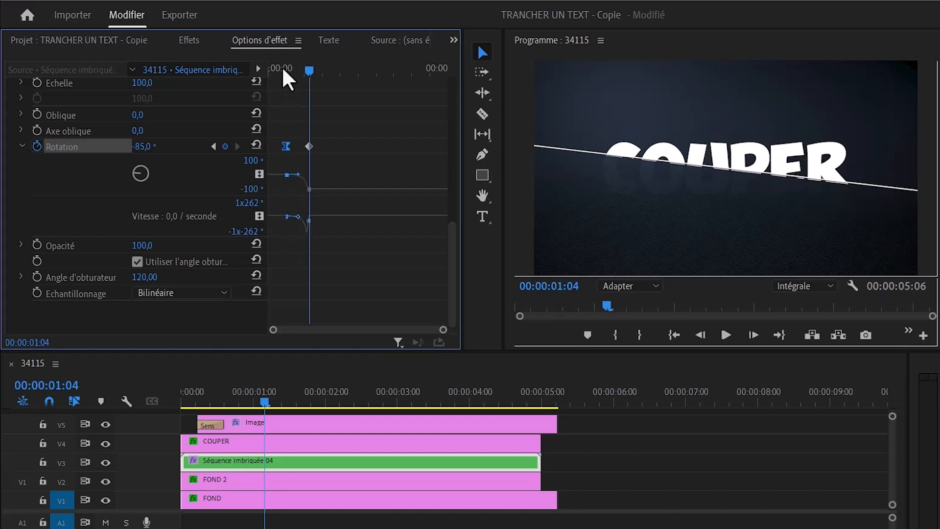
# Play the sequence from the beginning to check the lower half's fall, and return the playhead to 00:00:00:00
pyautogui.moveTo(281, 64); pyautogui.dragTo(257, 78)
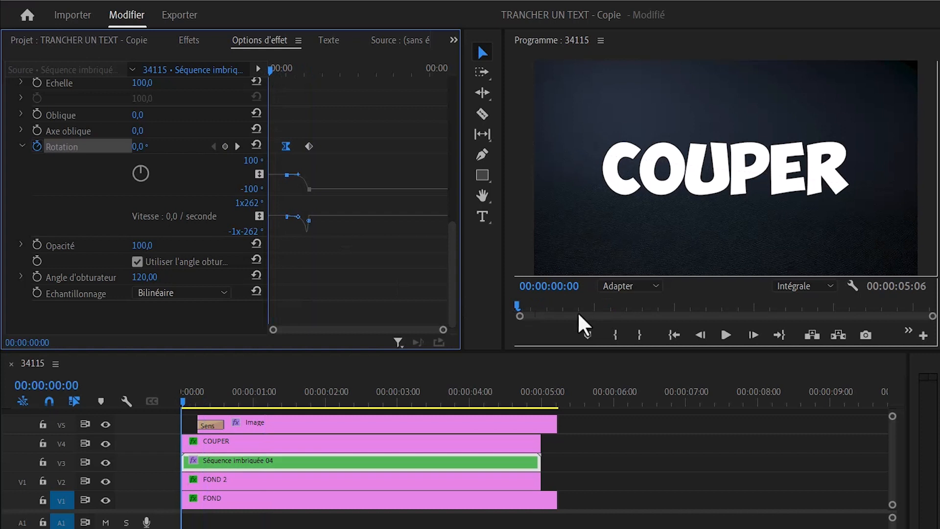
pyautogui.click(725, 334)
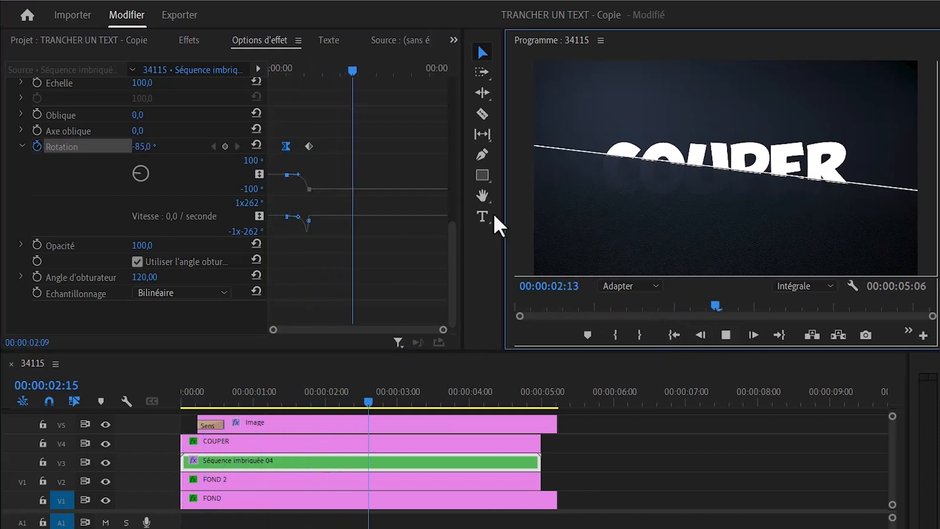
pyautogui.moveTo(284, 62); pyautogui.dragTo(261, 71)
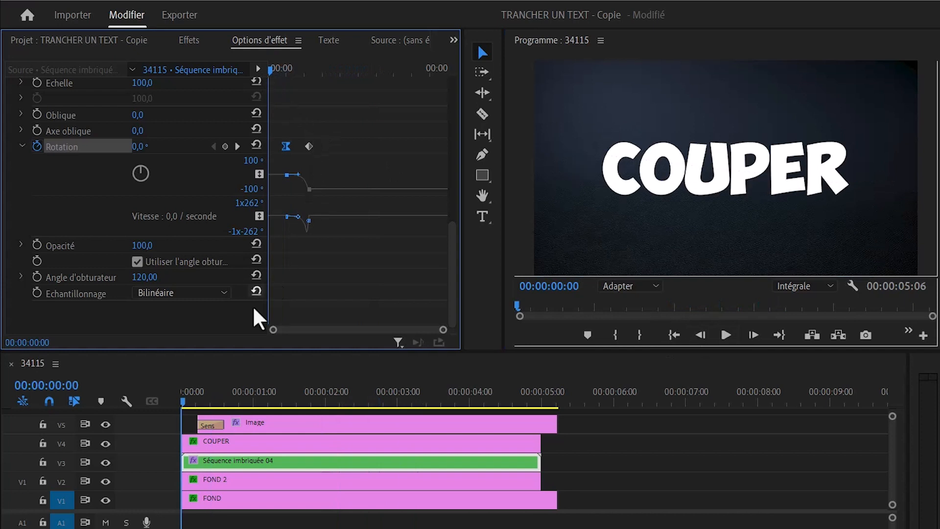
# Shorten the Sens transition on the V5 Image clip to 00:00:00:07 and play back the faster slash line
pyautogui.moveTo(223, 424); pyautogui.dragTo(215, 422)
pyautogui.click(208, 424)
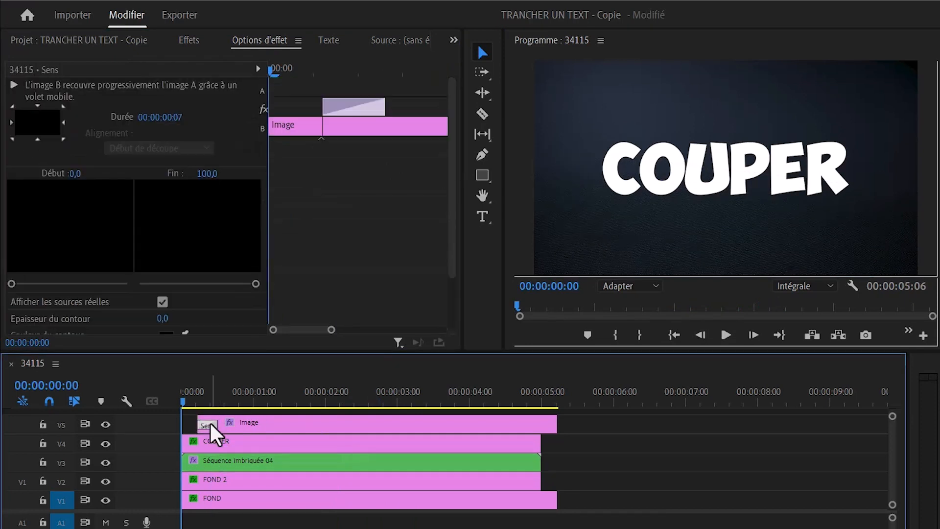
pyautogui.click(731, 334)
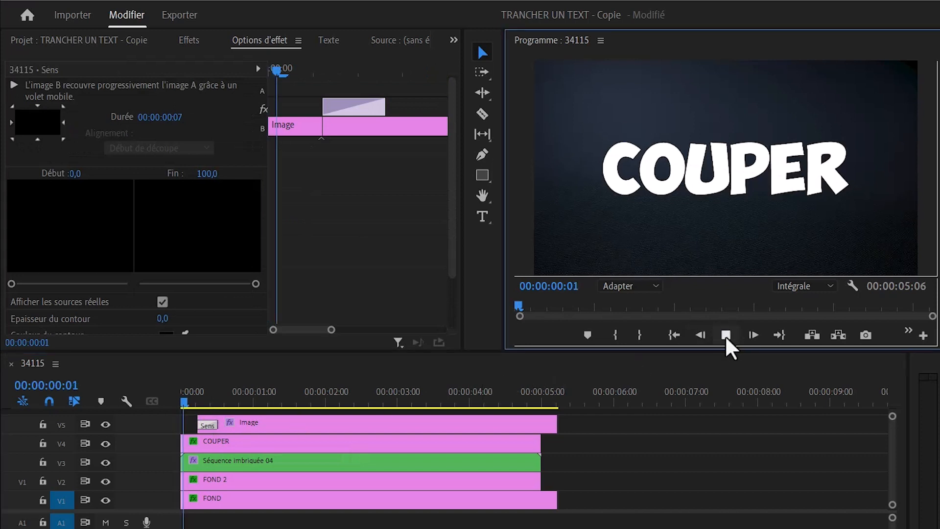
pyautogui.click(726, 337)
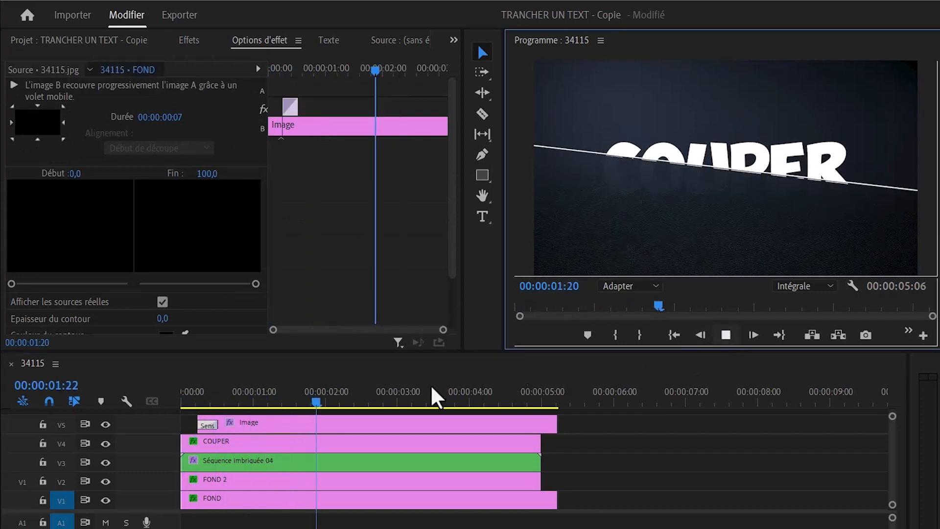
# Add the sound effect Couper tomber.mp3 from the project to audio track A1 at the start of the sequence
pyautogui.click(195, 400)
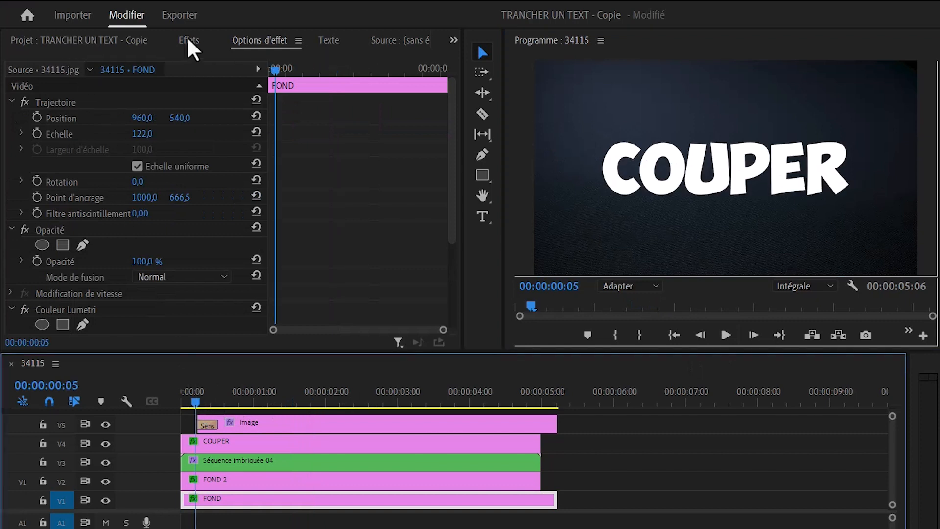
pyautogui.click(77, 43)
pyautogui.moveTo(94, 209); pyautogui.dragTo(192, 470)
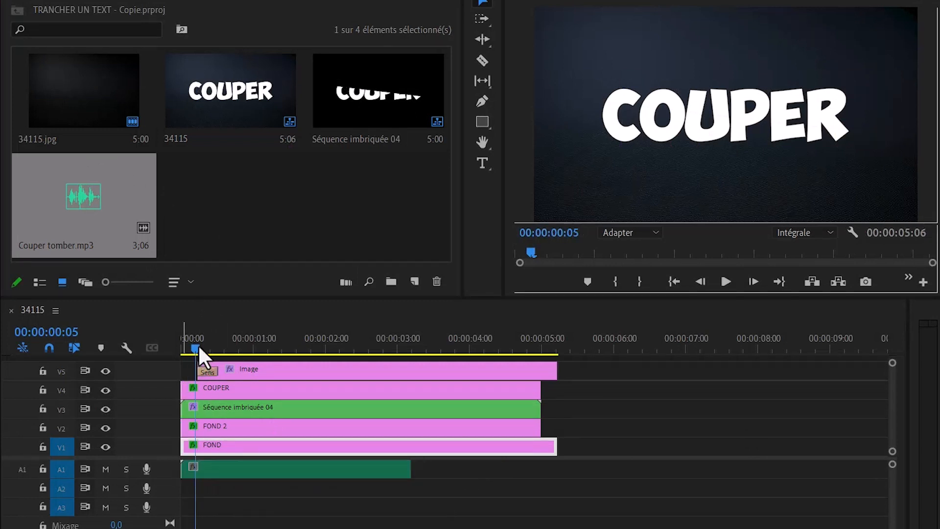
# Play the sequence from 00:00:00:00 to check the cutting animation together with its sound effect, and stop playback
pyautogui.moveTo(194, 352); pyautogui.dragTo(157, 357)
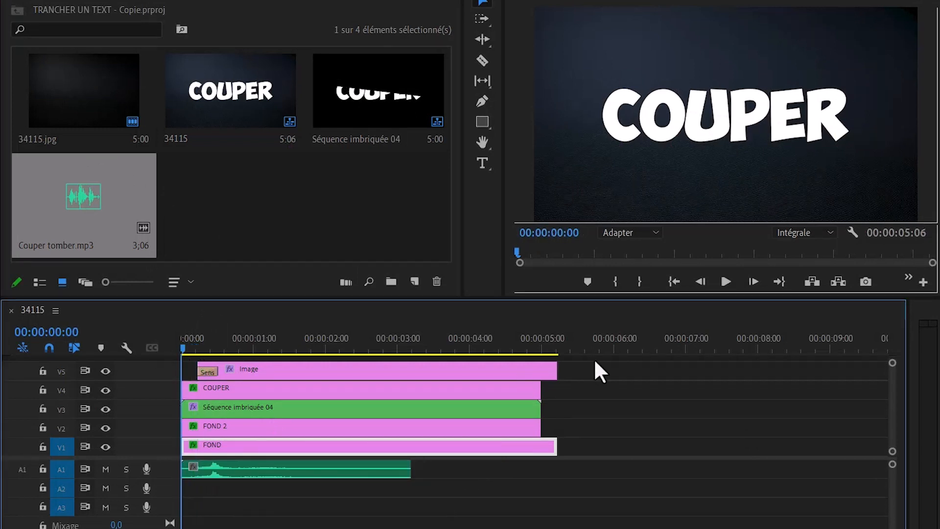
pyautogui.click(725, 281)
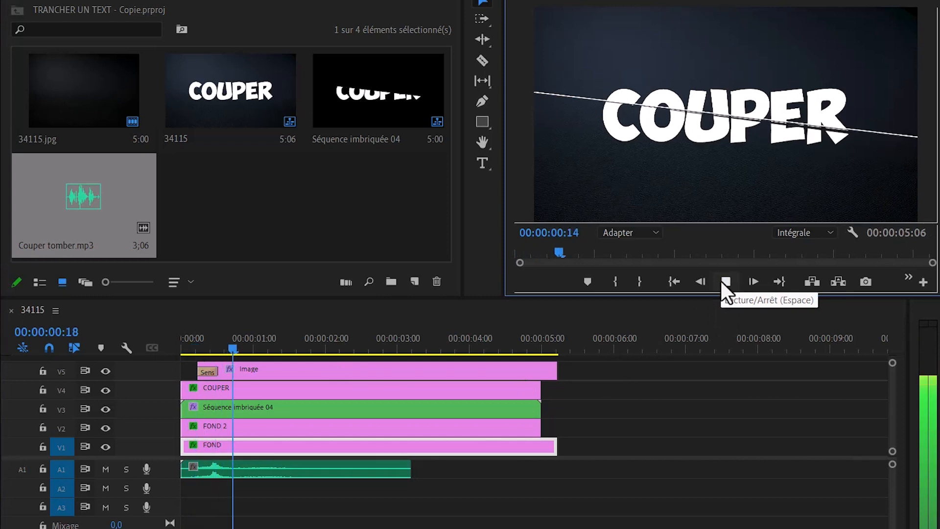
pyautogui.click(726, 282)
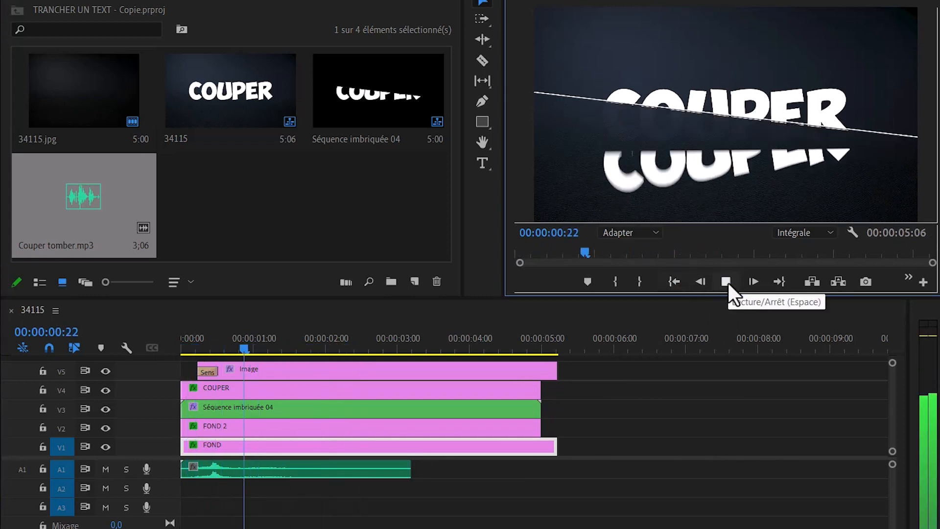
pyautogui.click(728, 285)
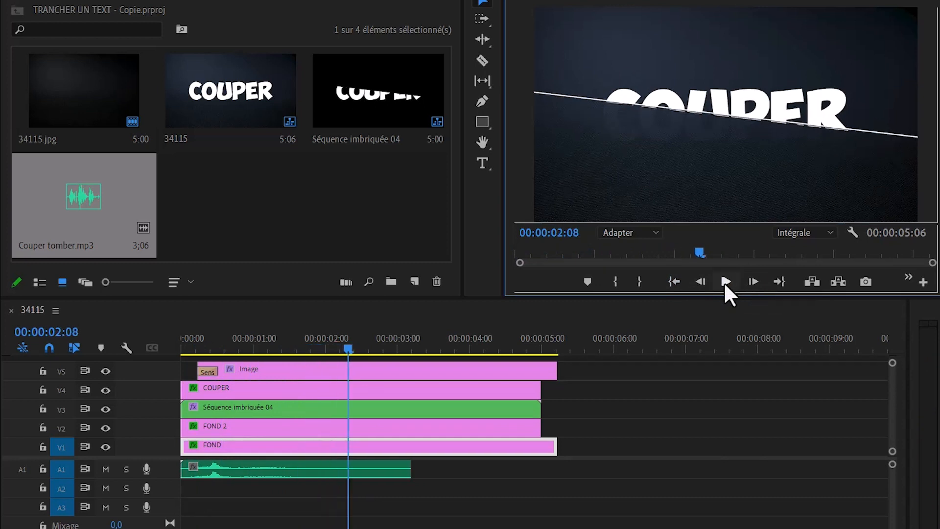